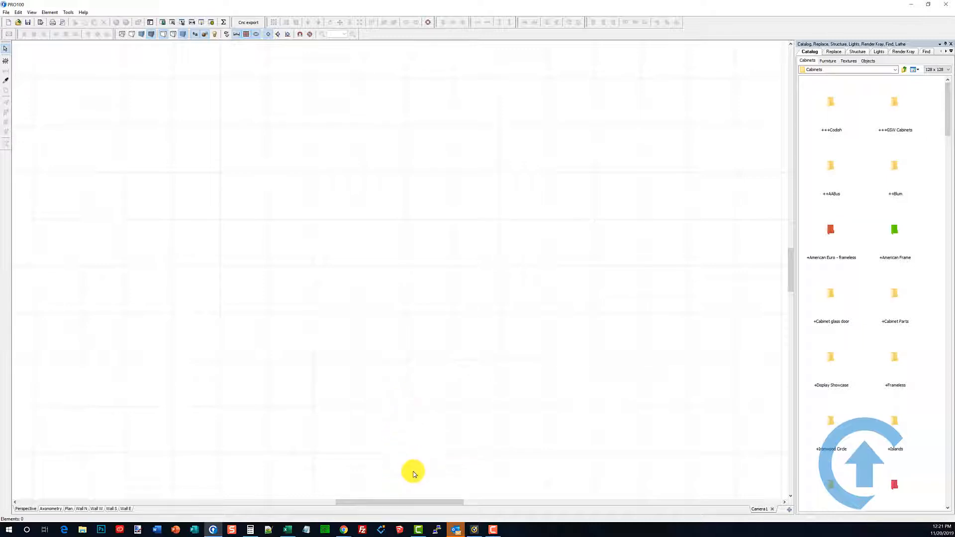
Set the room dimensions to 150" length, 100" width and 96" height
scroll(400, 420, "down", 4)
scroll(398, 420, "down", 3)
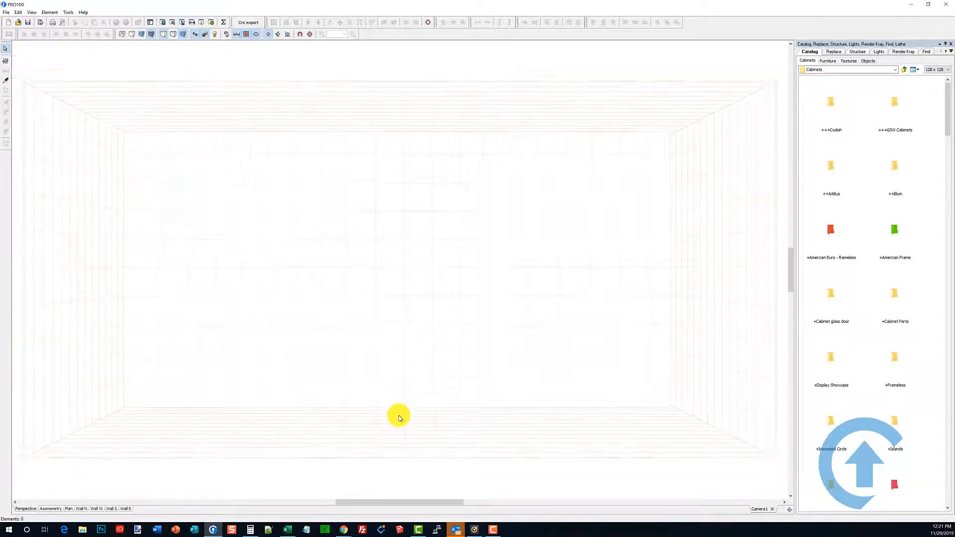
middle_click_drag(411, 366, 406, 297)
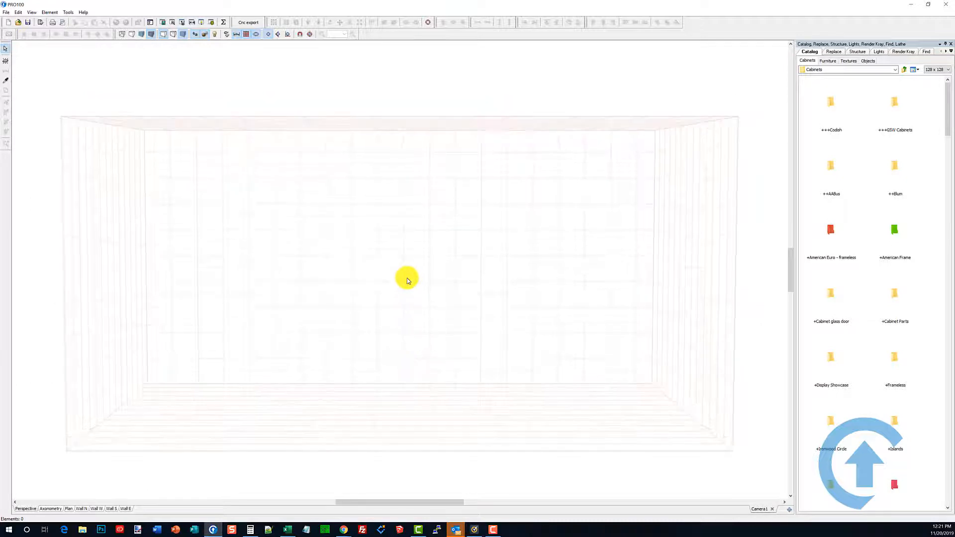
double_click(405, 281)
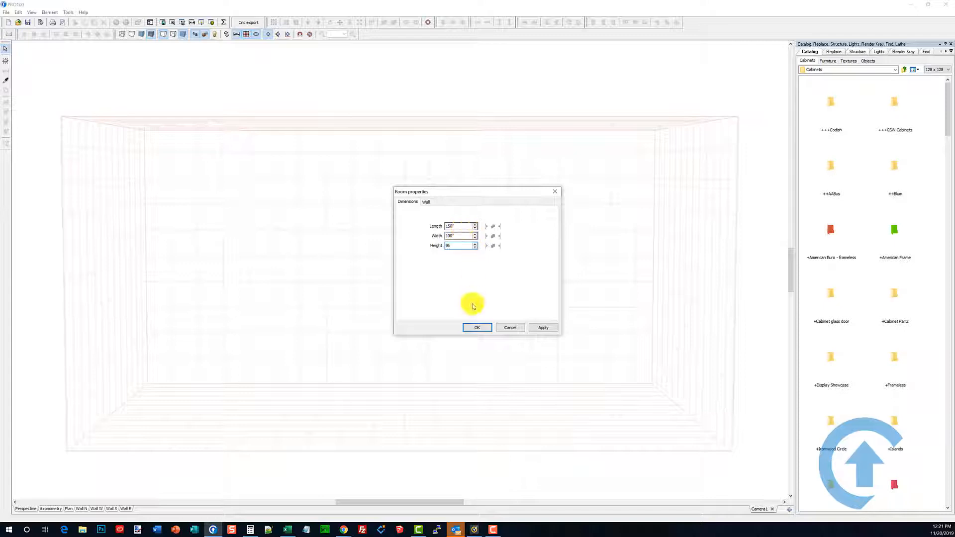
left_click(478, 328)
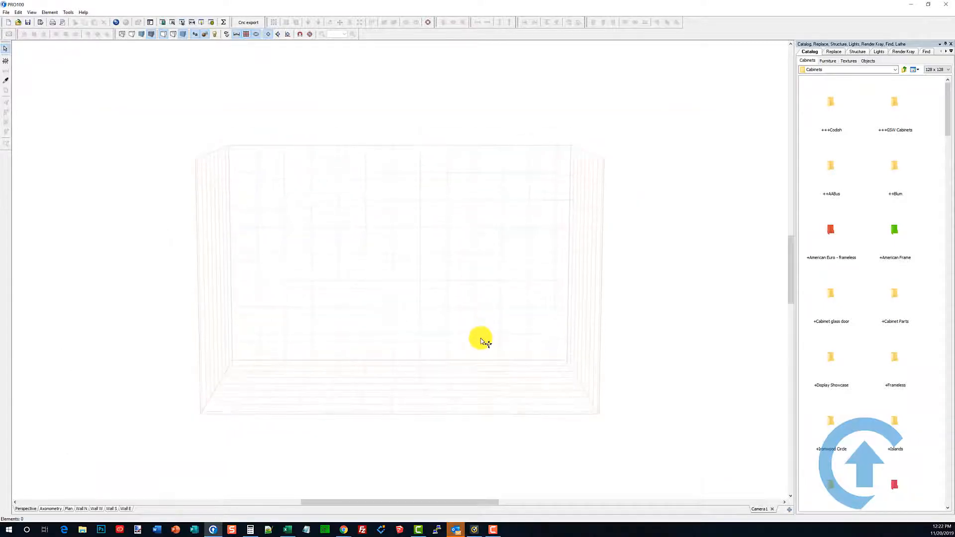
In perspective view, insert a B30 base cabinet from the American Frame 20-Base catalog into the room's back-left corner
left_click(26, 509)
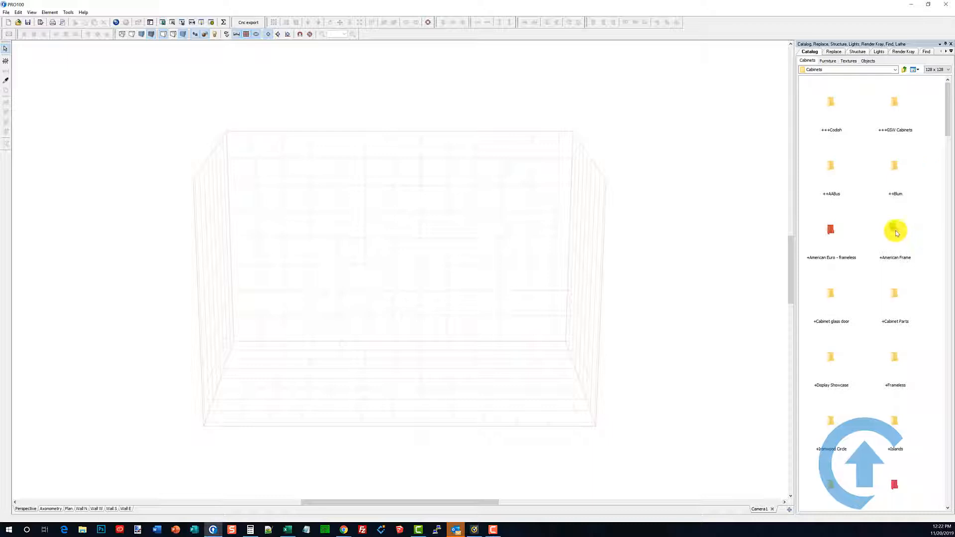
double_click(898, 240)
left_click_drag(948, 155, 361, 306)
double_click(838, 233)
left_click_drag(419, 306, 420, 351)
left_click_drag(318, 205, 239, 183)
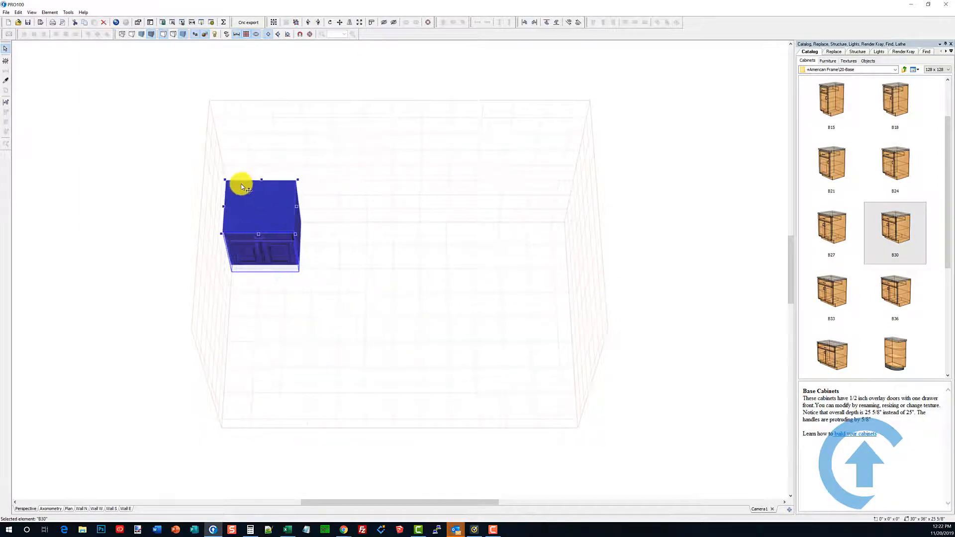
left_click(354, 249)
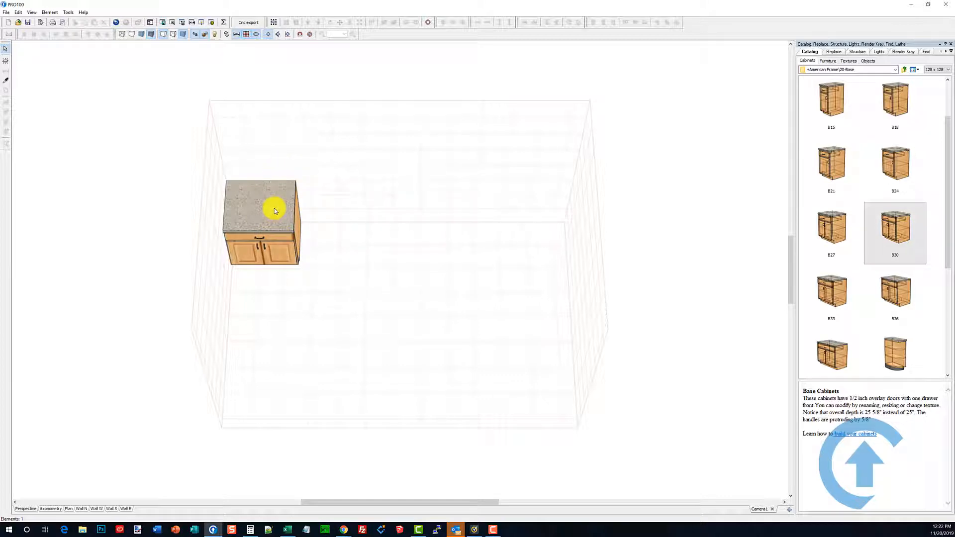
Push the B30 cabinet against the corner and check its left, bottom and back position values
left_click_drag(268, 208, 241, 198)
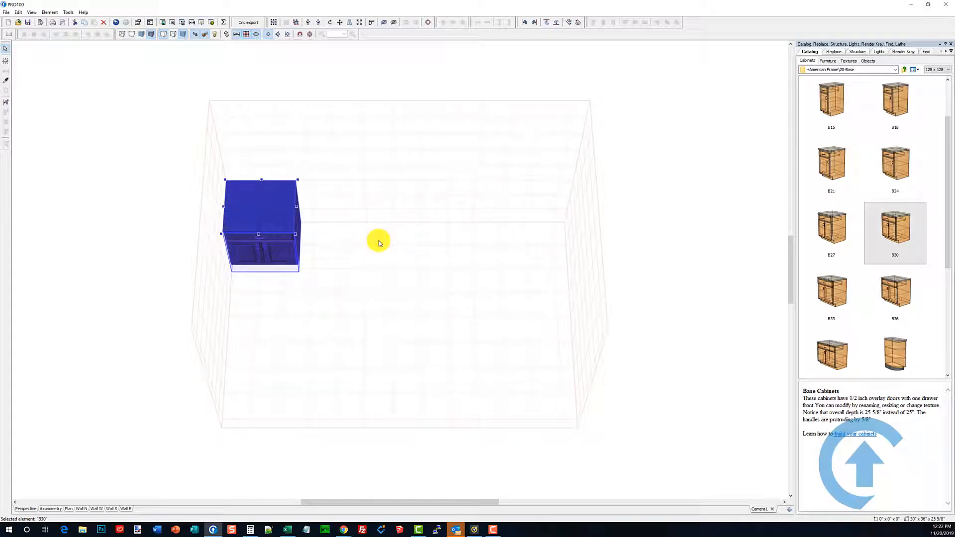
double_click(263, 207)
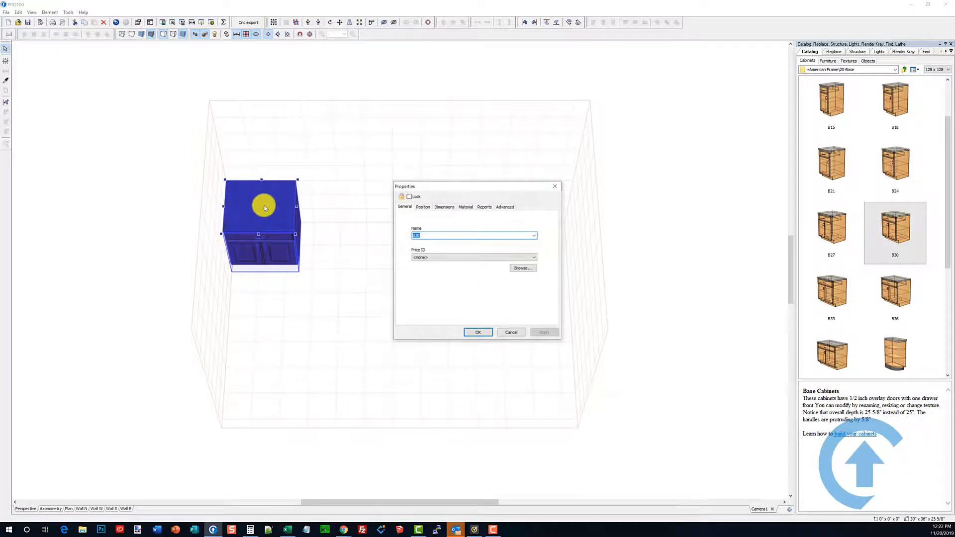
left_click(422, 208)
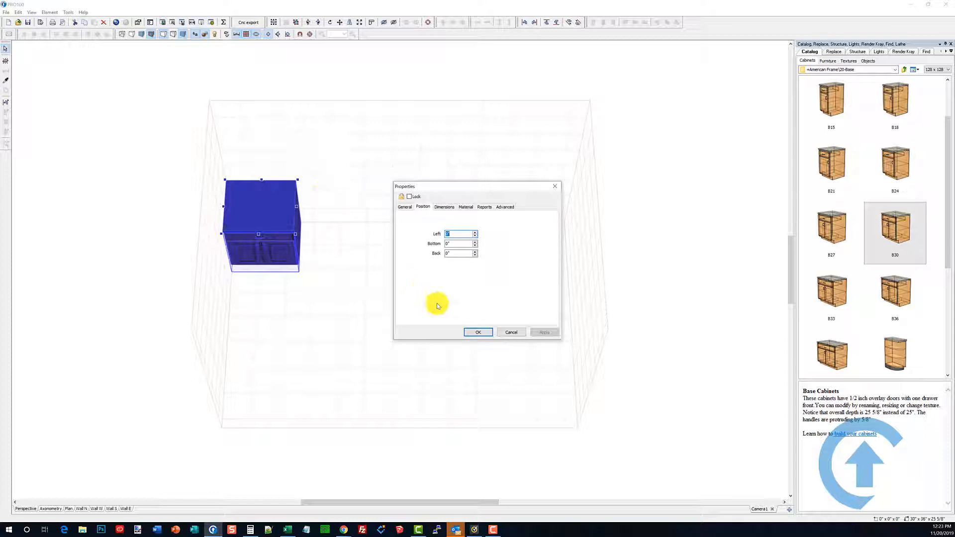
left_click(475, 332)
Move the B30 cabinet toward the middle of the room and return it to the corner by setting Left and Back to 0"
left_click_drag(270, 215, 426, 242)
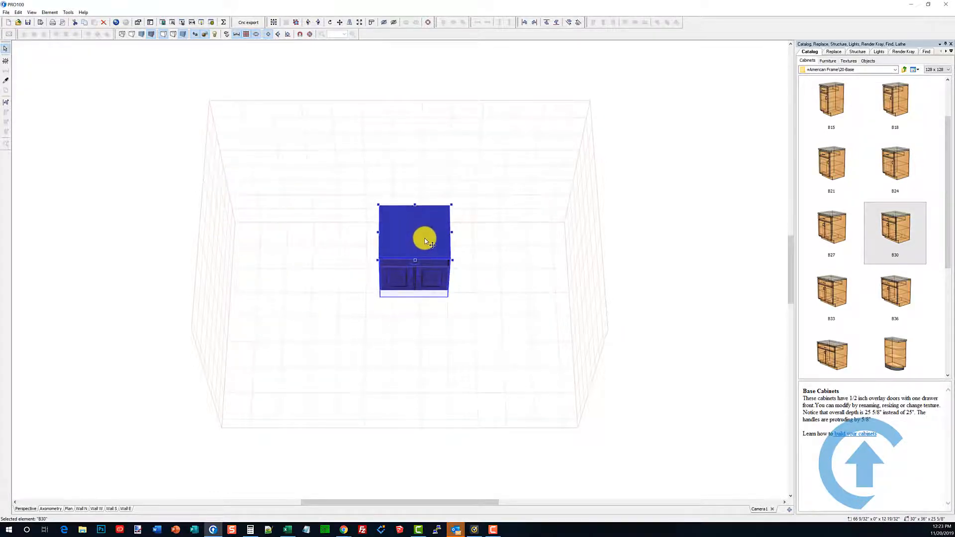
double_click(425, 234)
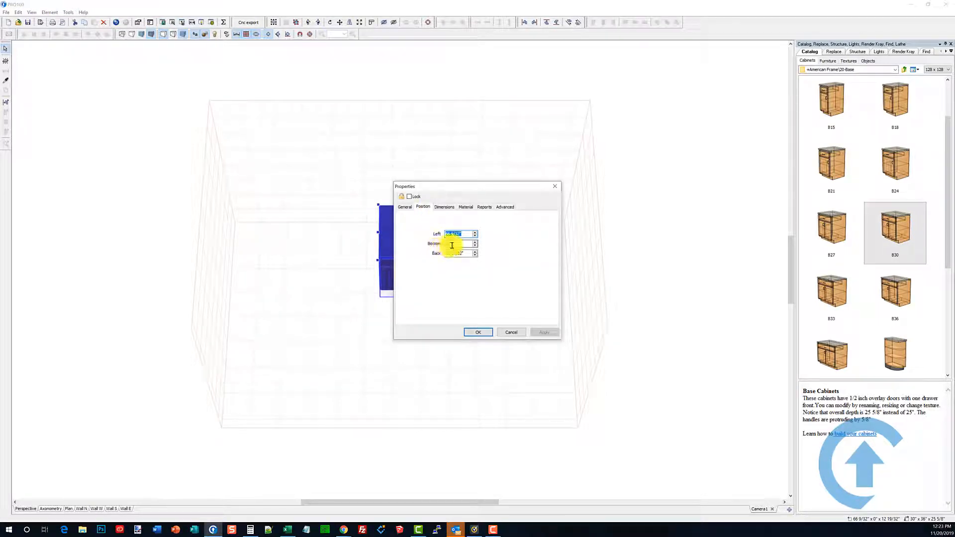
left_click_drag(451, 244, 436, 244)
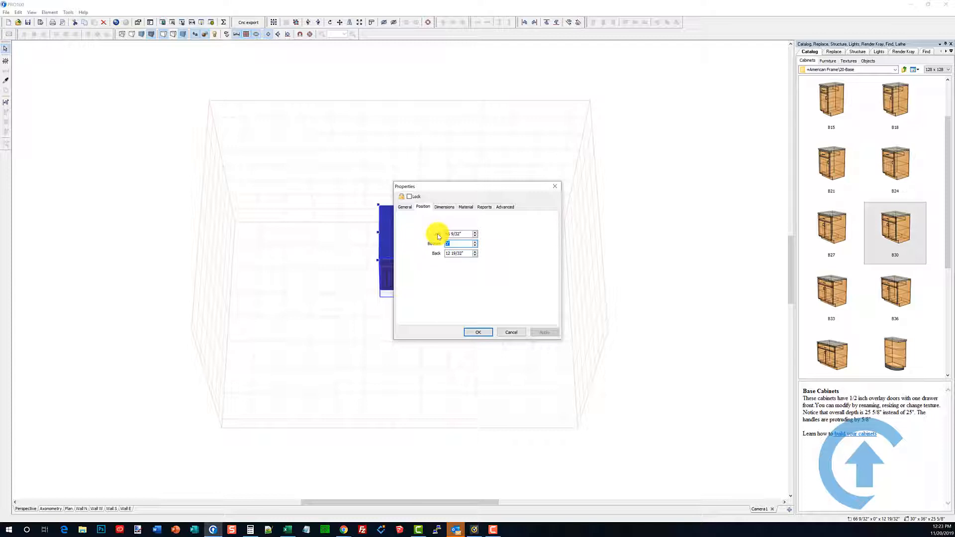
left_click_drag(461, 234, 412, 251)
type("0")
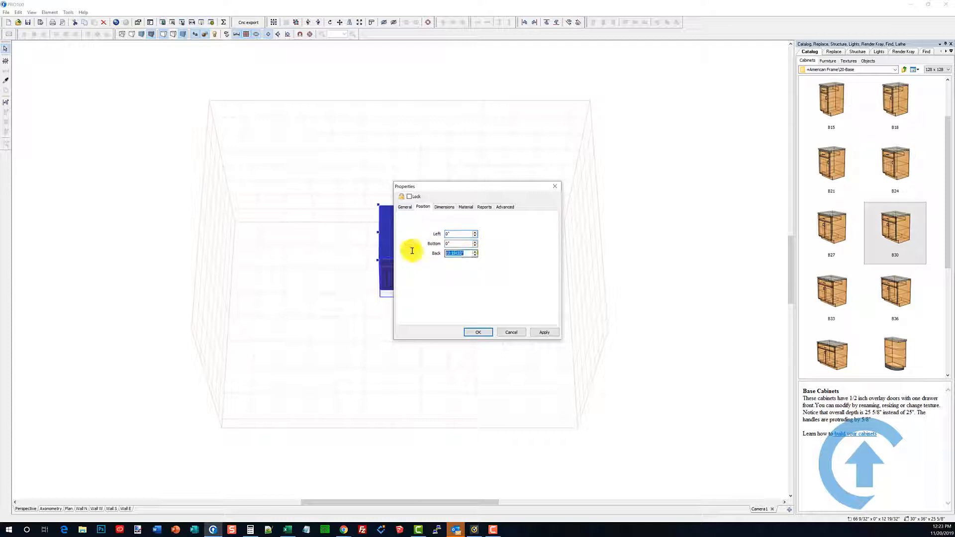
type("0")
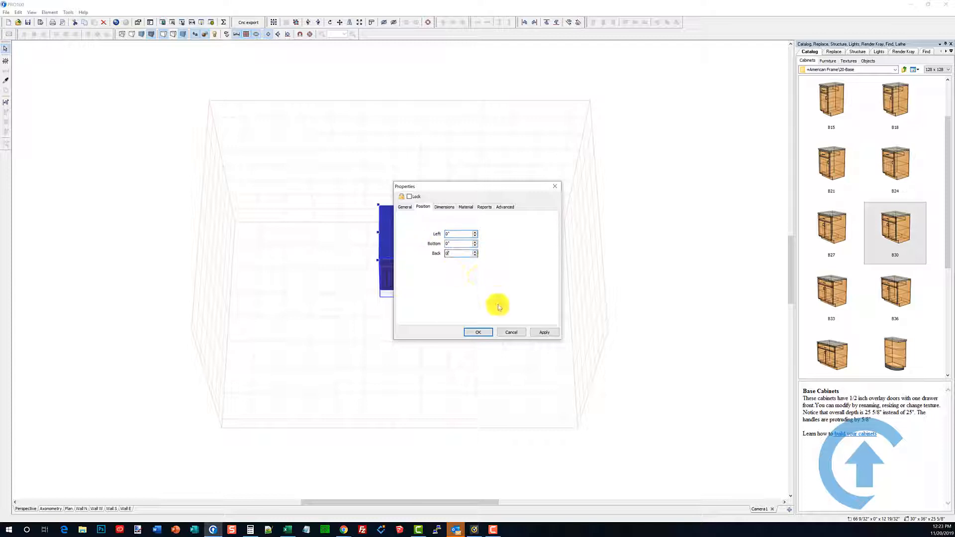
left_click(547, 333)
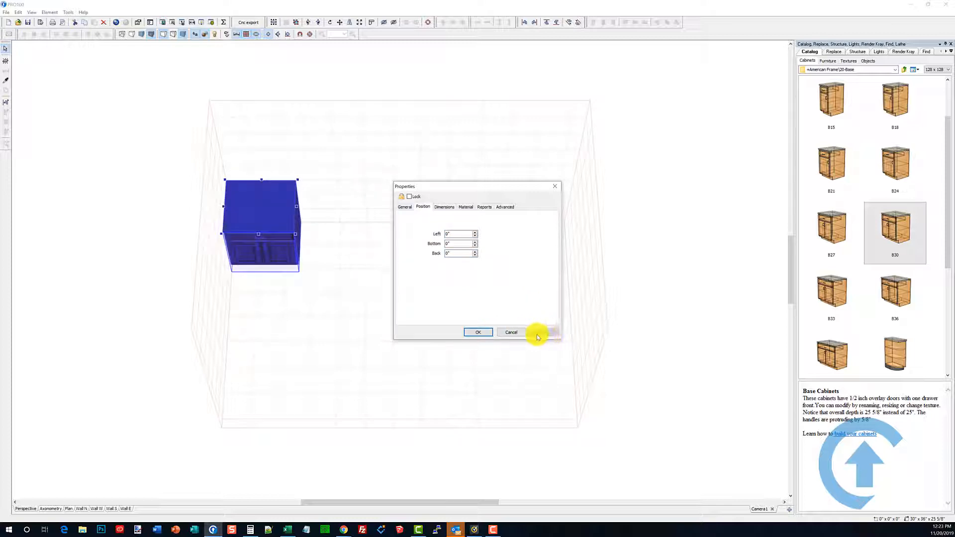
left_click(485, 331)
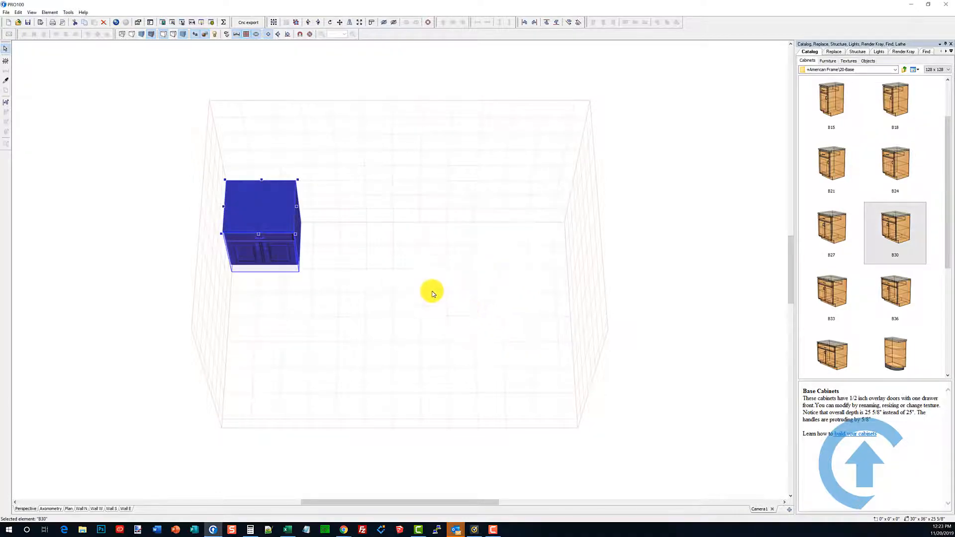
In plan view, move the B30 cabinet 20" along the X axis away from the left wall
scroll(423, 288, "up", 2)
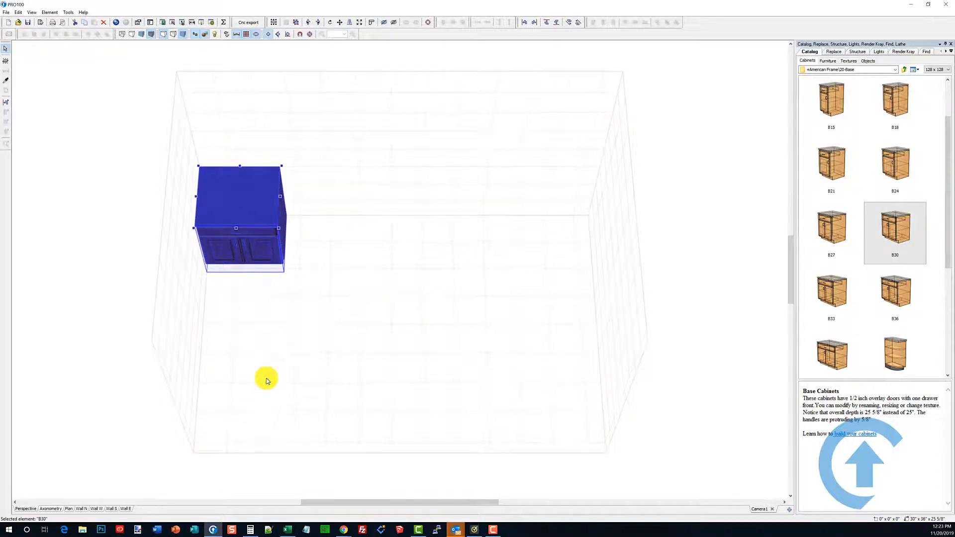
left_click_drag(251, 209, 216, 207)
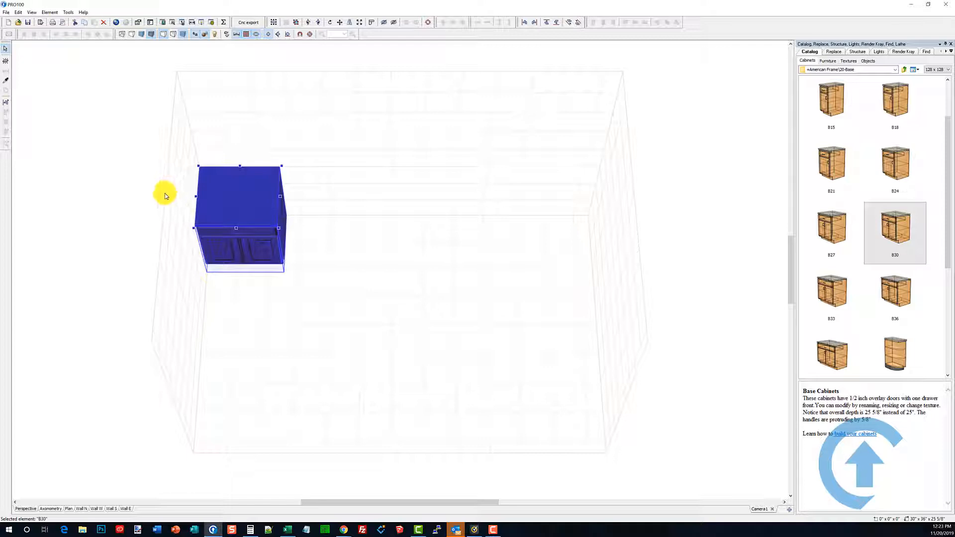
left_click(68, 510)
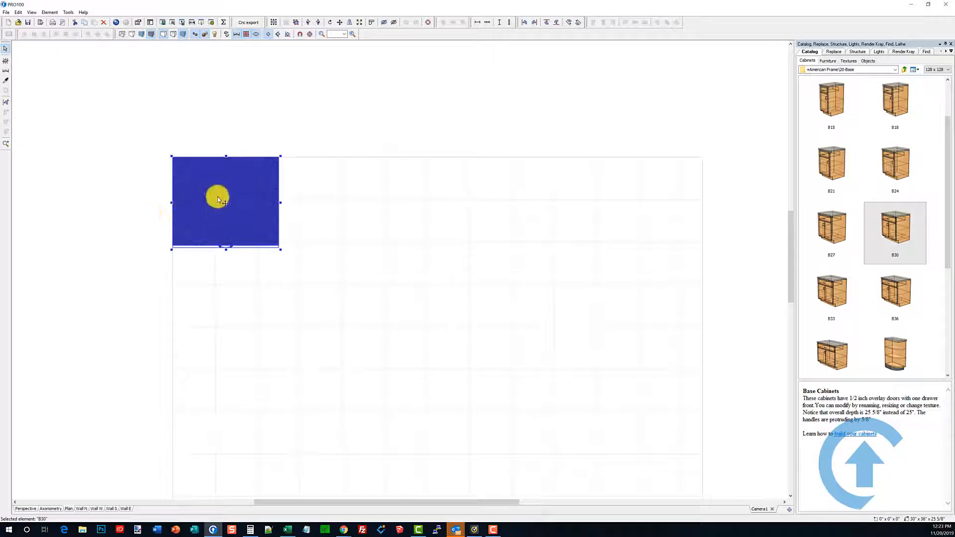
right_click(249, 183)
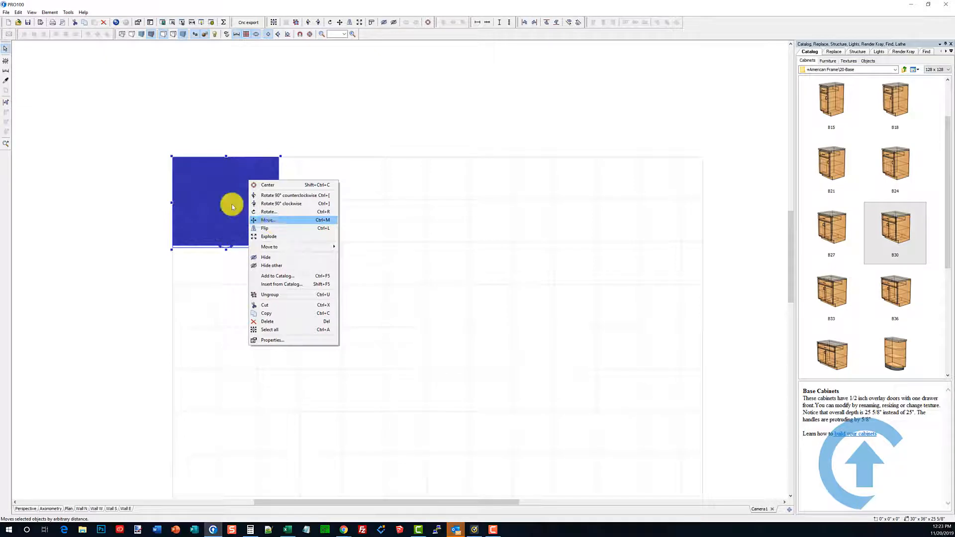
left_click(204, 193)
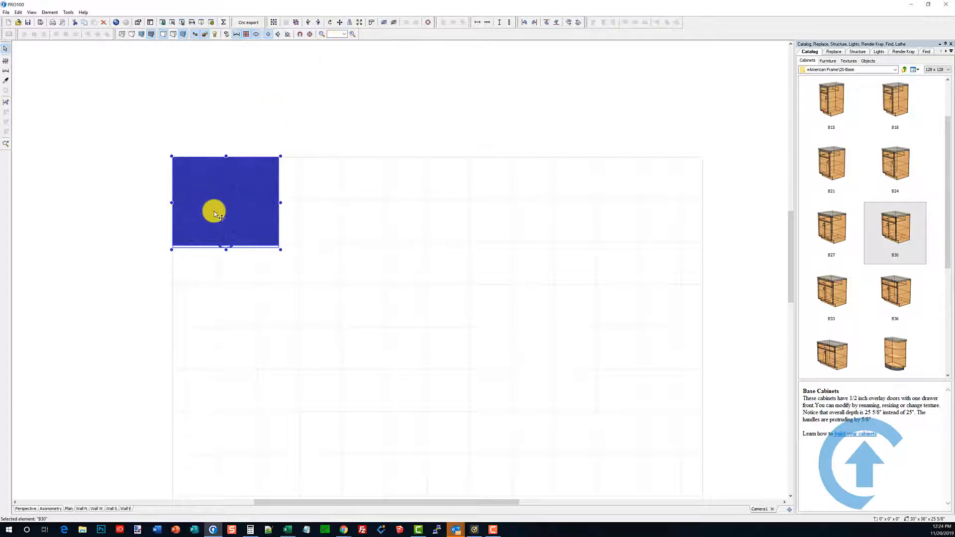
right_click(217, 203)
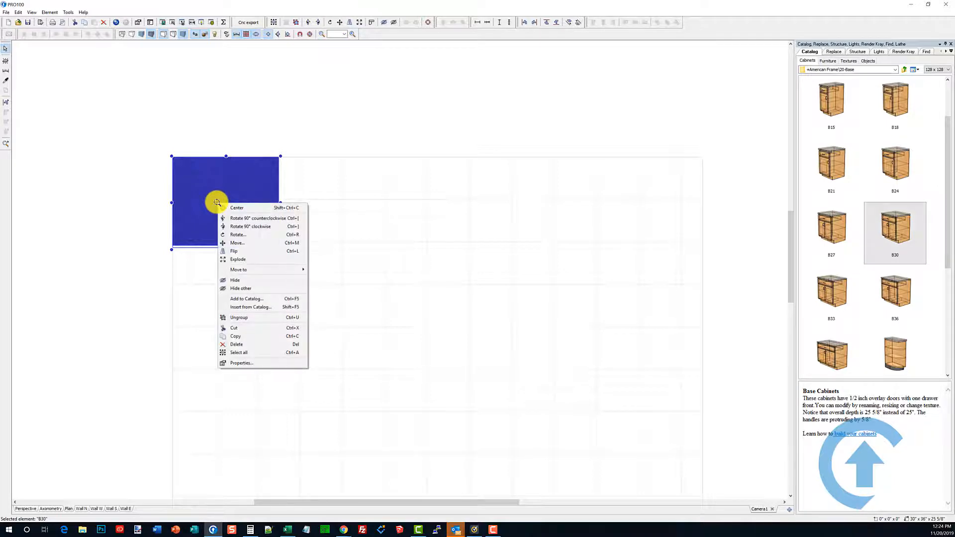
left_click(243, 242)
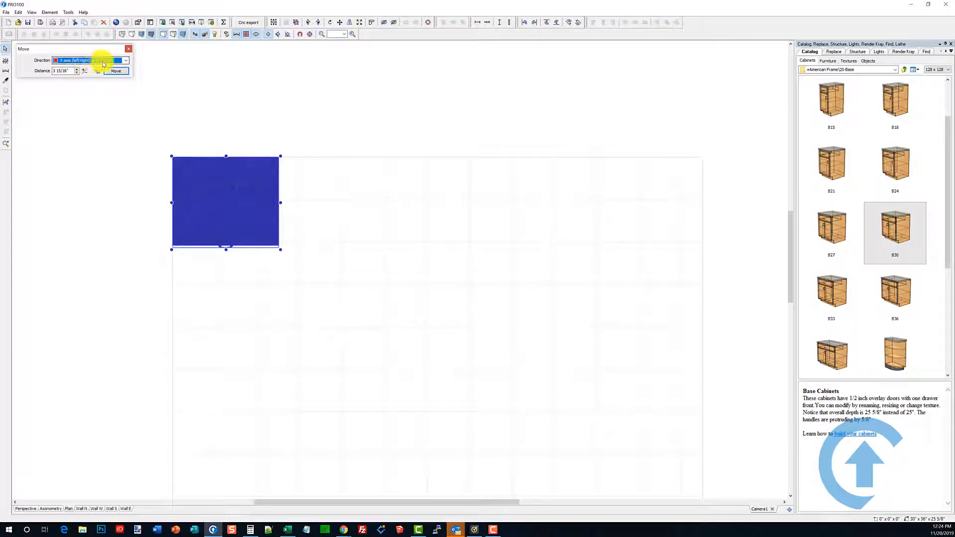
left_click(128, 61)
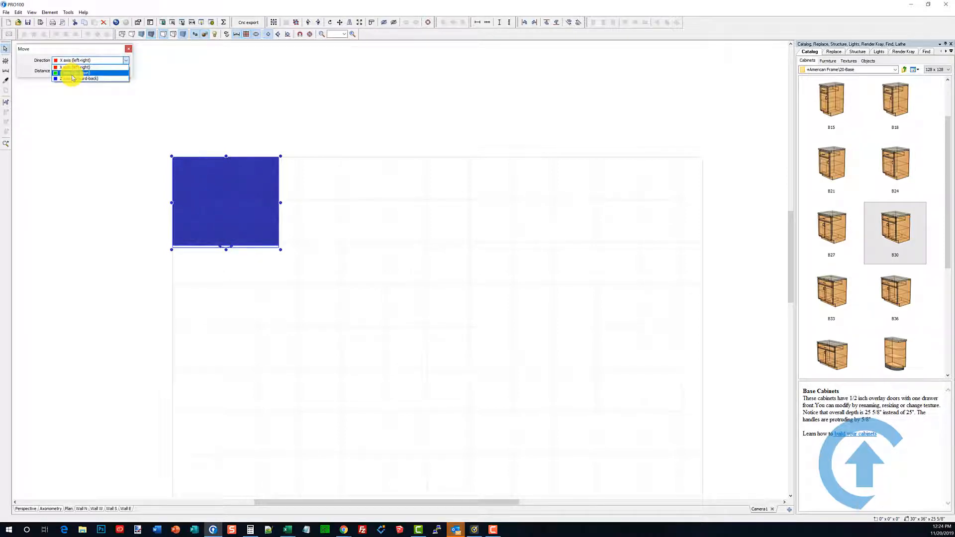
left_click(125, 60)
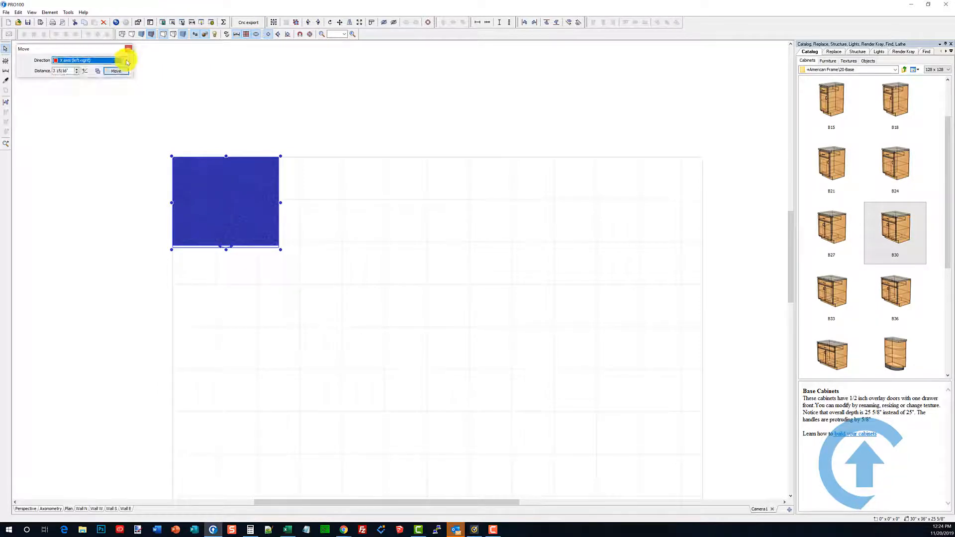
left_click(65, 73)
left_click_drag(65, 72, 43, 79)
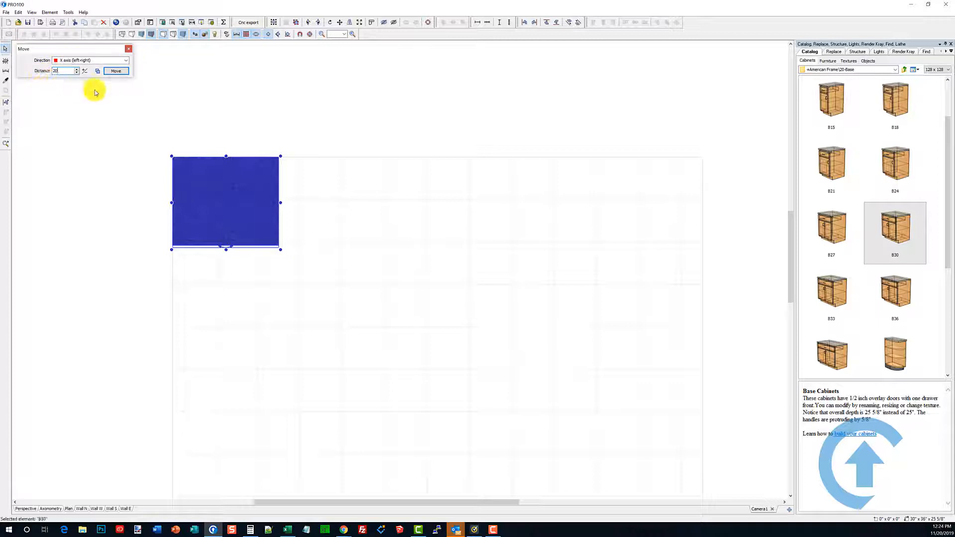
left_click(117, 73)
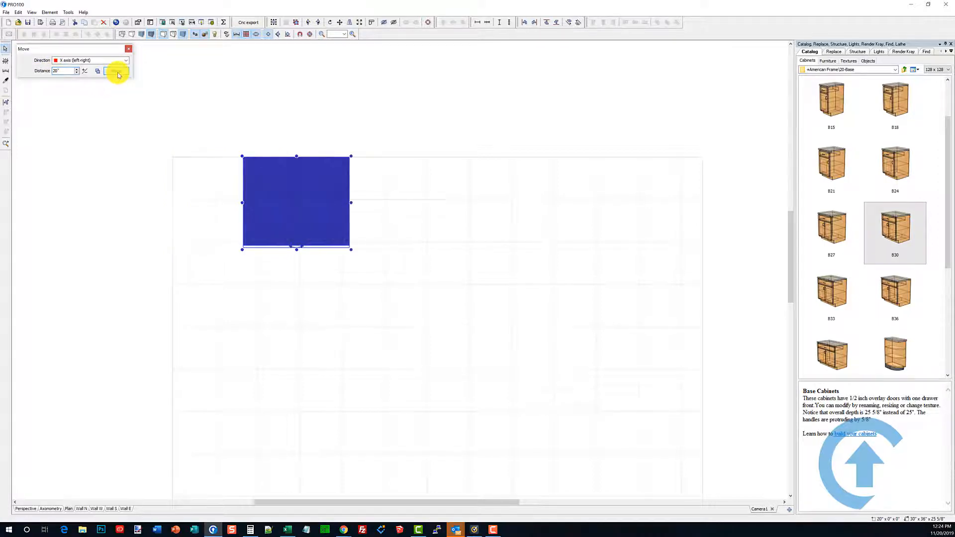
left_click(263, 286)
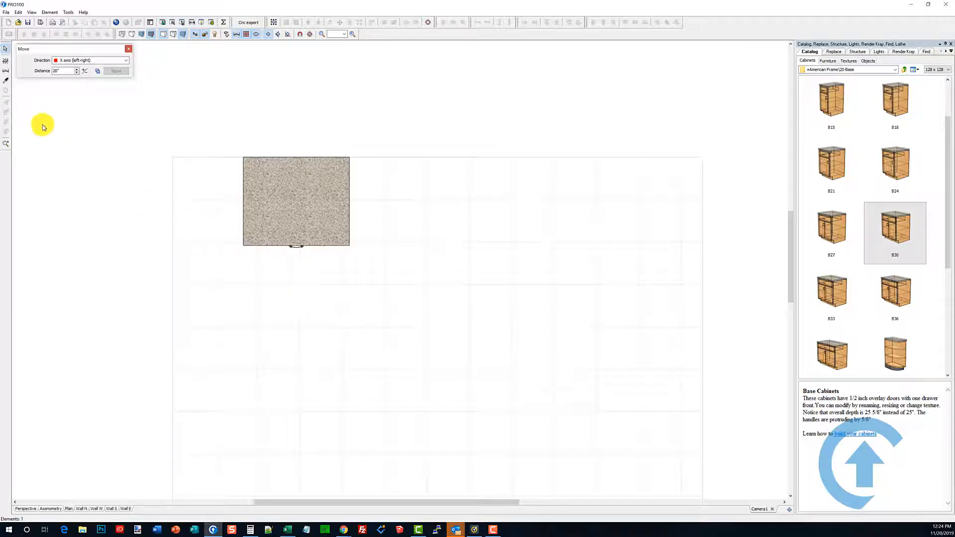
Add a new board against the left wall in front of the cabinet and shrink it to about 14" by 8 1/2"
left_click(6, 62)
left_click(258, 354)
left_click_drag(258, 354, 223, 349)
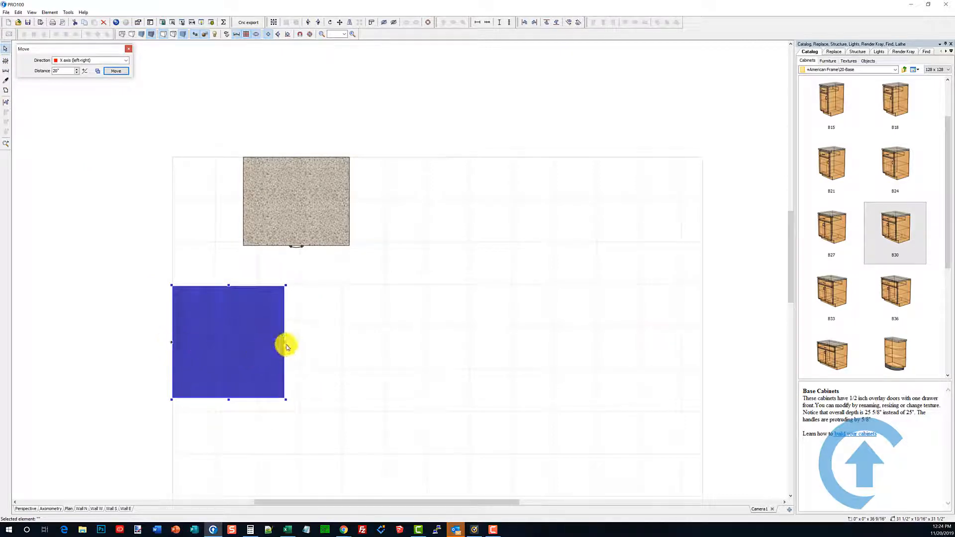
middle_click_drag(230, 403, 227, 346)
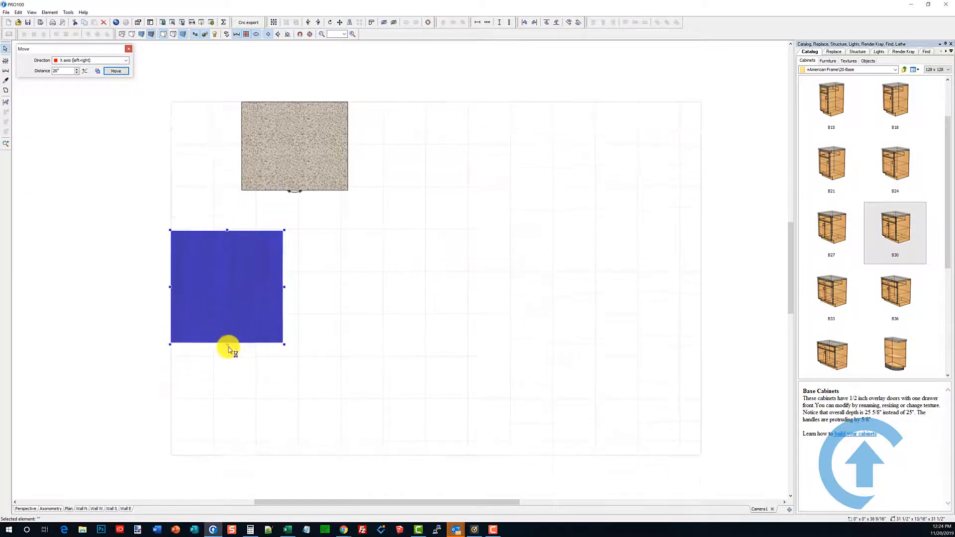
left_click_drag(228, 346, 227, 262)
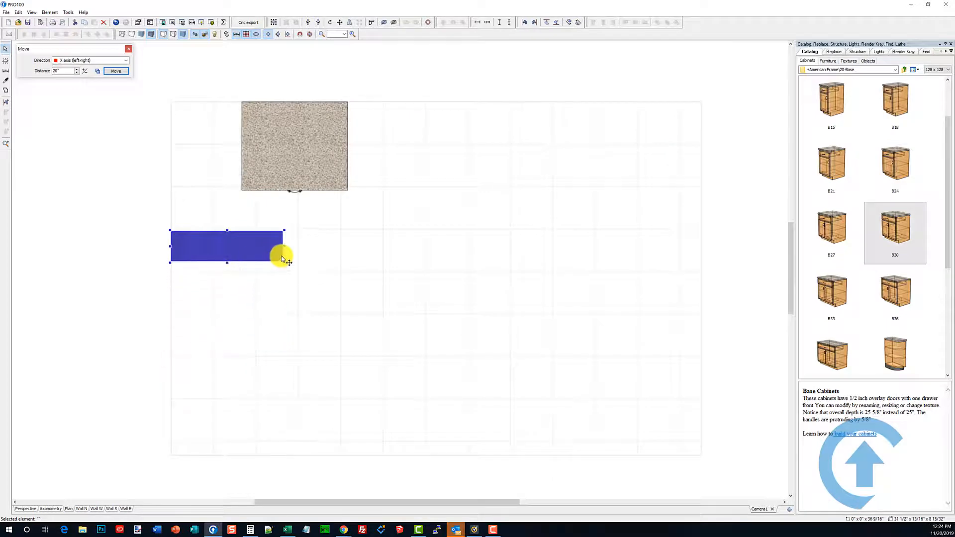
left_click_drag(283, 245, 240, 248)
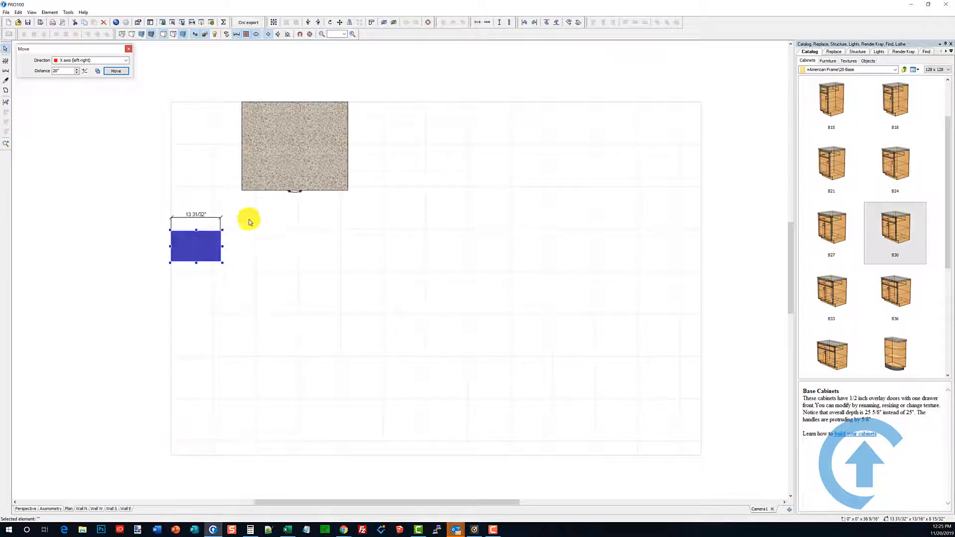
Move the board beside the B30 cabinet against the left wall and stretch it to 20" to fill the gap
left_click_drag(194, 238, 166, 154)
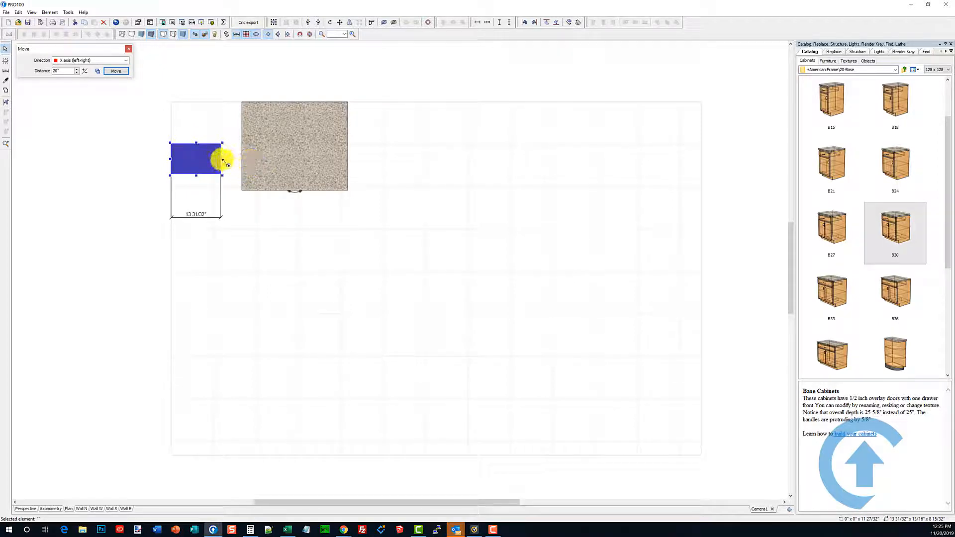
left_click_drag(223, 161, 284, 156)
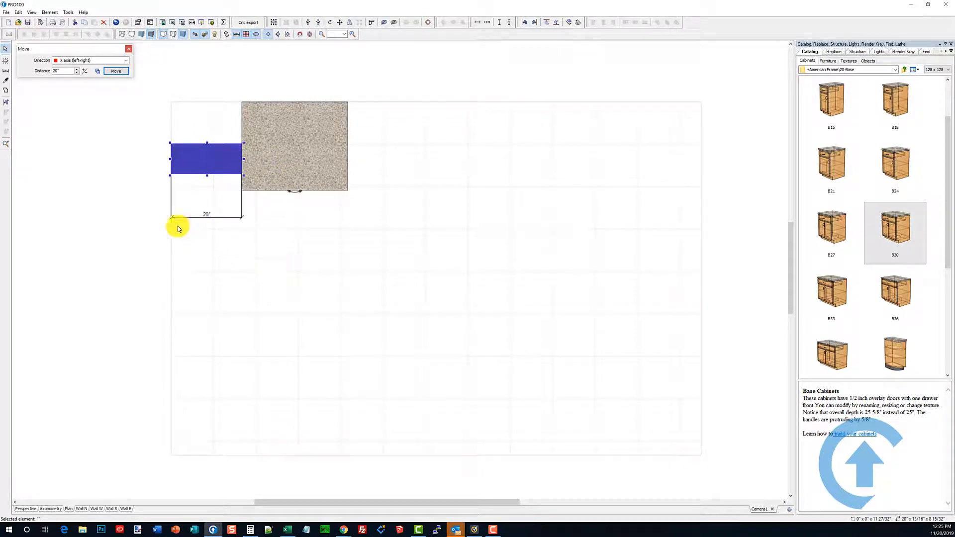
Move the spacer board out of the gap, along the left wall to a spot in front of the B30 cabinet
scroll(299, 269, "up", 1)
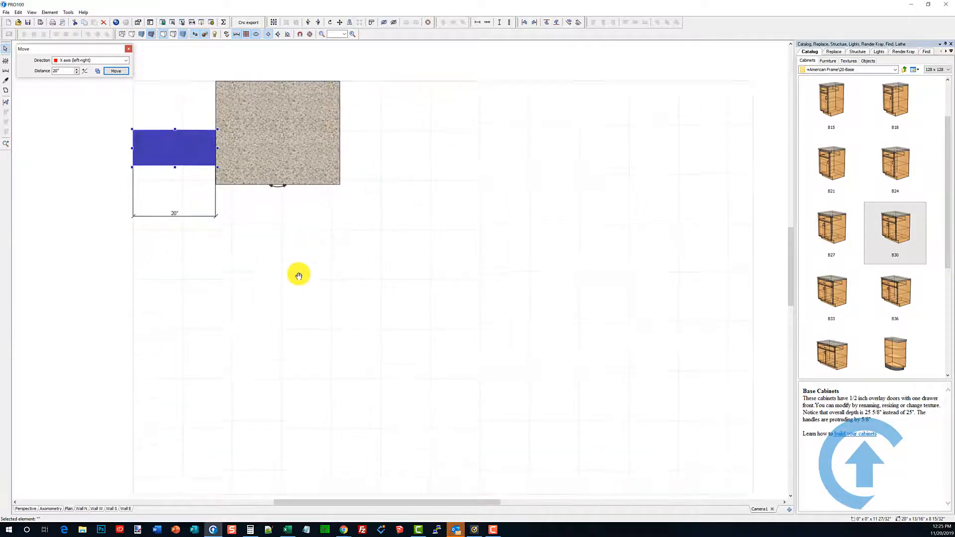
left_click(299, 193)
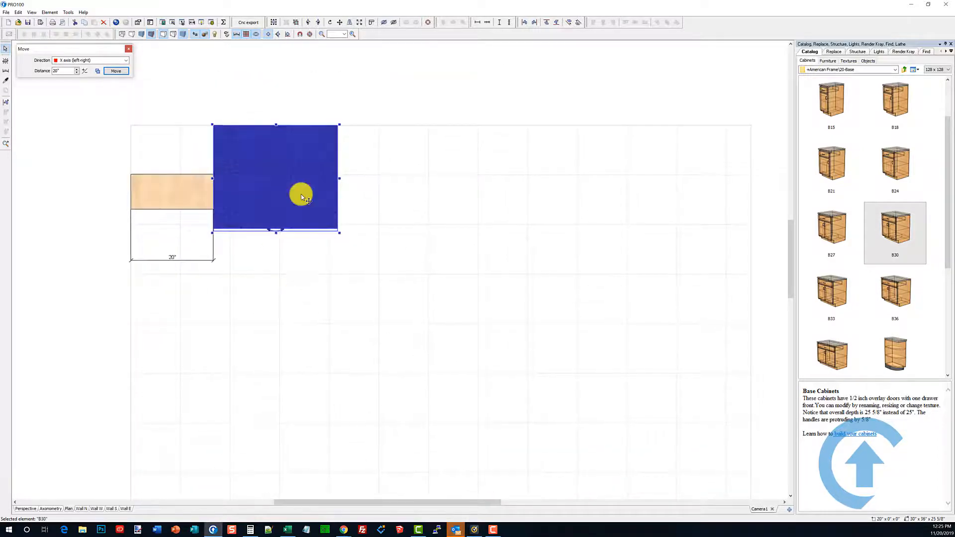
left_click(173, 208)
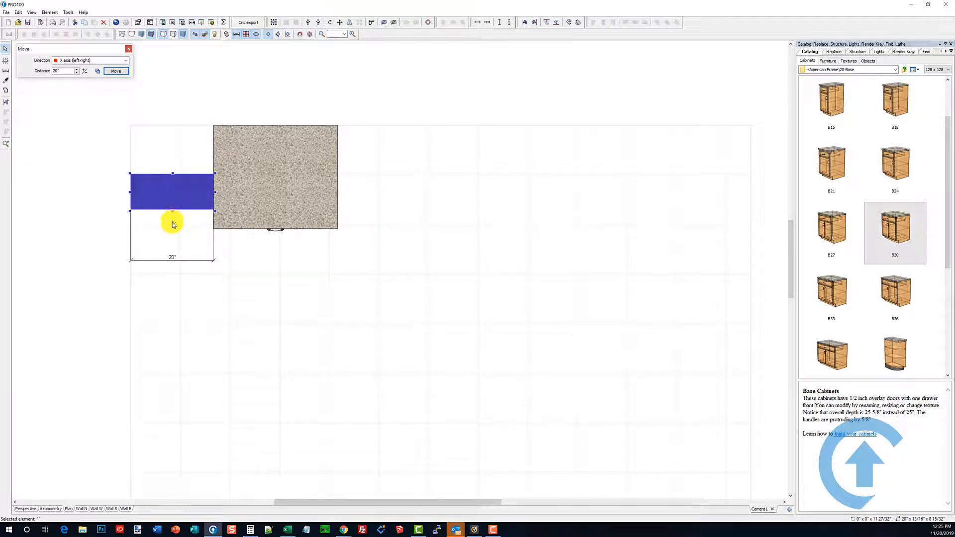
left_click_drag(186, 196, 70, 386)
Move the B30 cabinet -10" along the X axis toward the left wall
left_click(244, 194)
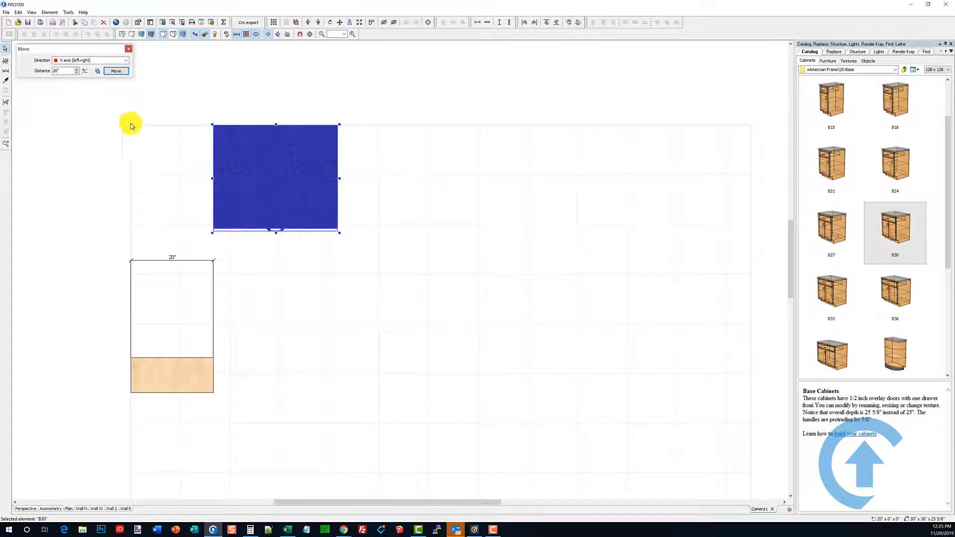
left_click_drag(66, 71, 38, 73)
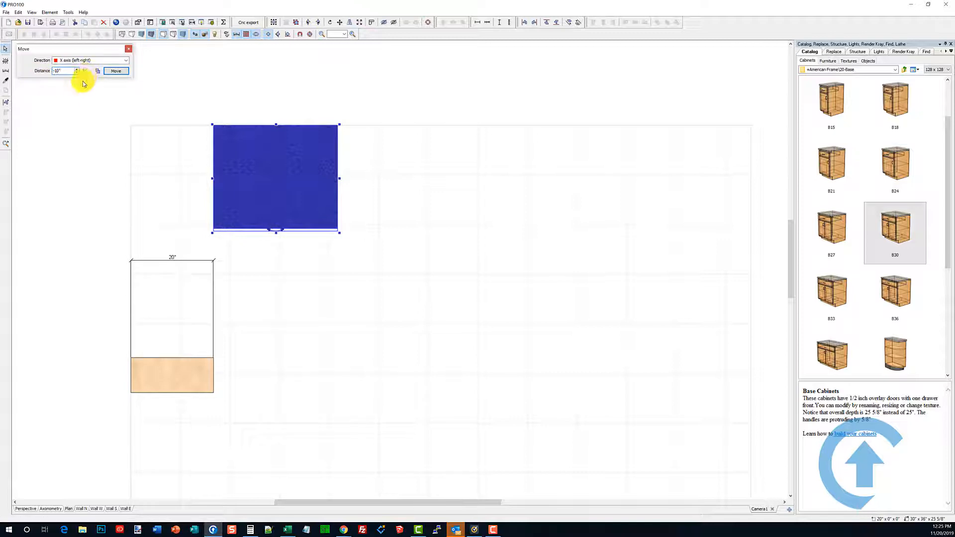
left_click(117, 71)
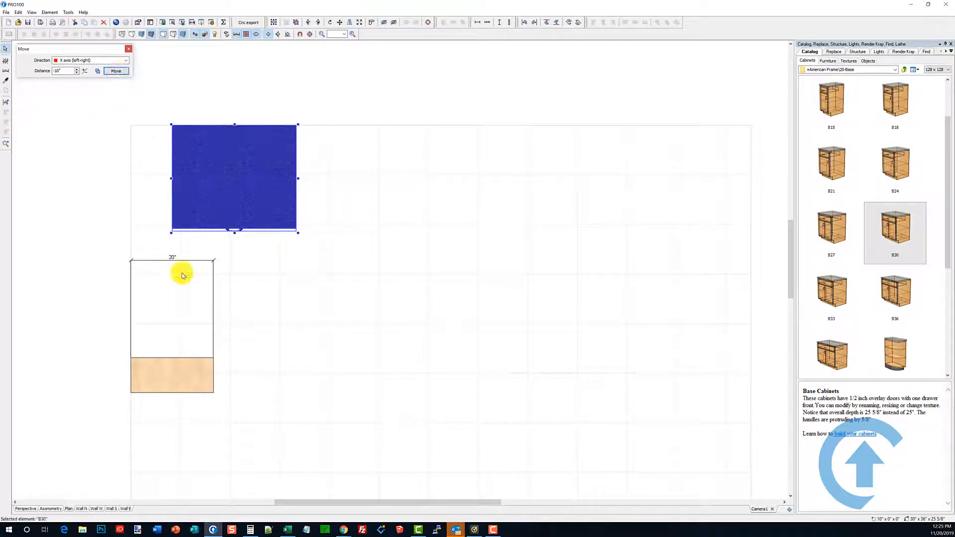
Shorten the spacer board, place it between the left wall and the B30 cabinet, and stretch it to 10" to fill the gap
left_click(154, 193)
left_click(213, 384)
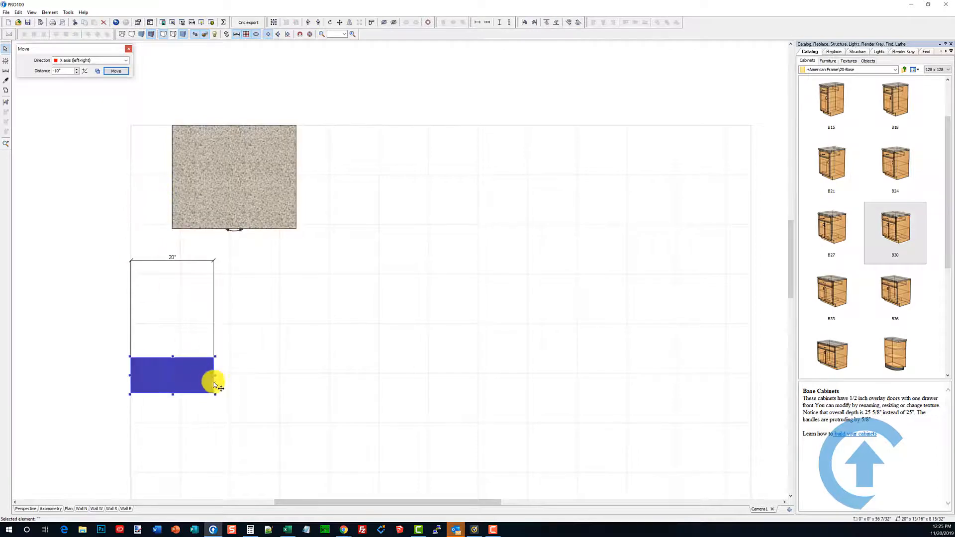
left_click_drag(216, 377, 168, 215)
scroll(190, 312, "up", 2)
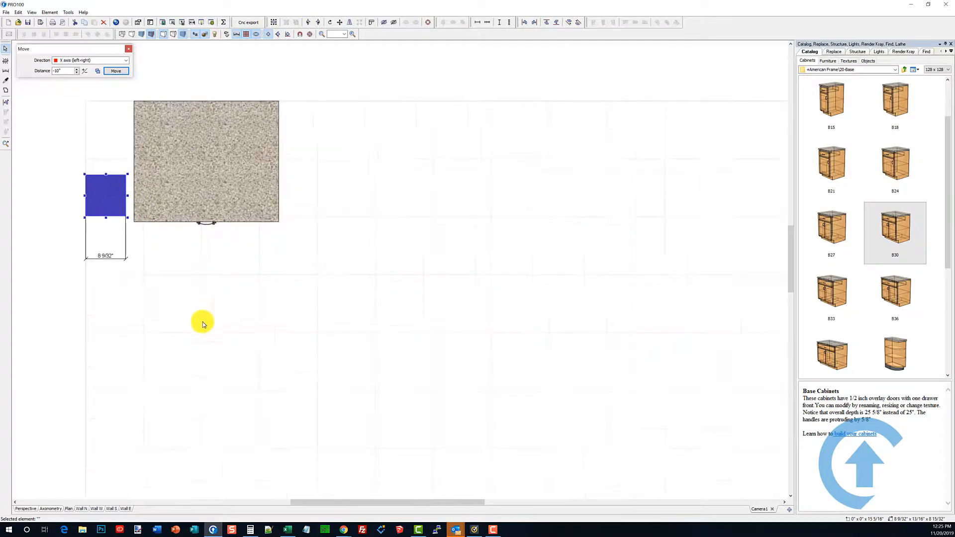
middle_click_drag(203, 323, 312, 383)
scroll(312, 383, "up", 2)
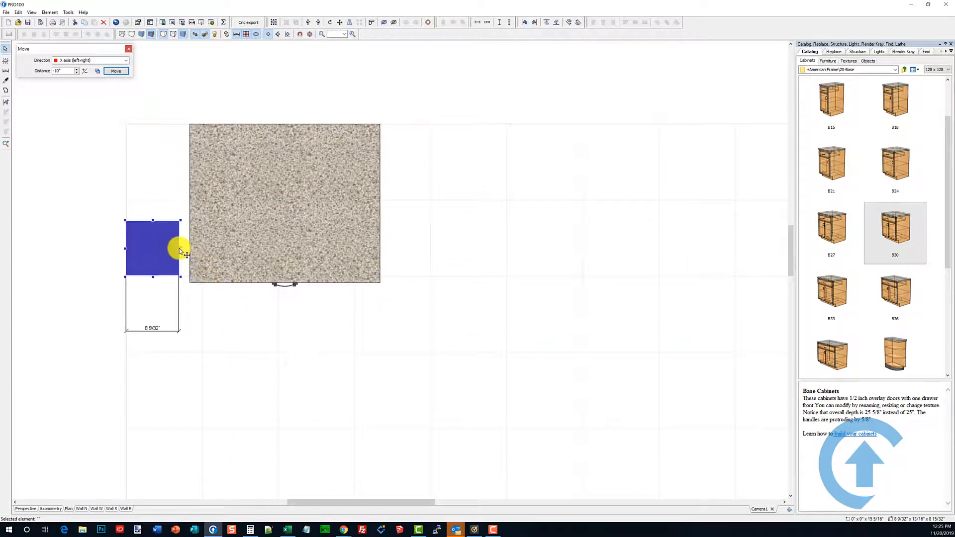
left_click_drag(181, 249, 209, 251)
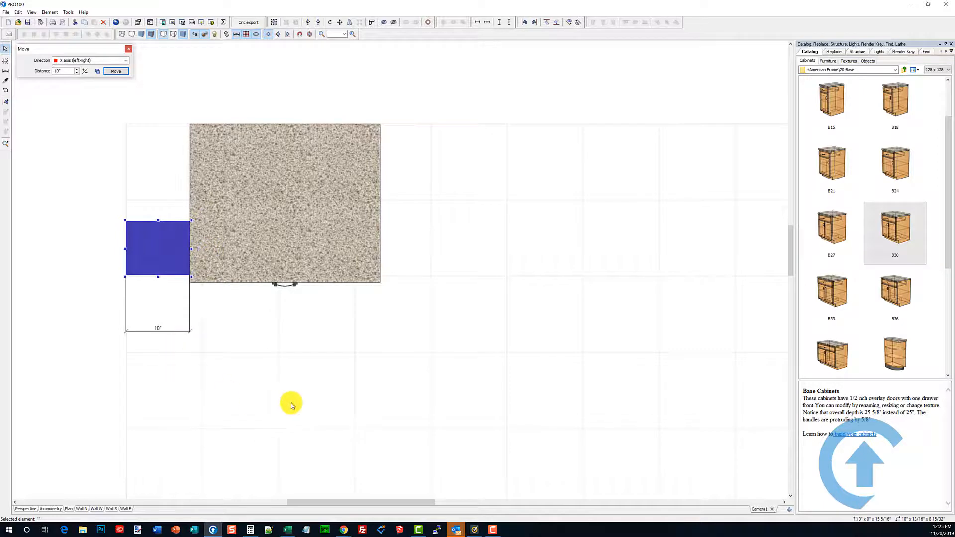
Pull the spacer board out of the gap beside the cabinet and delete it
left_click(301, 390)
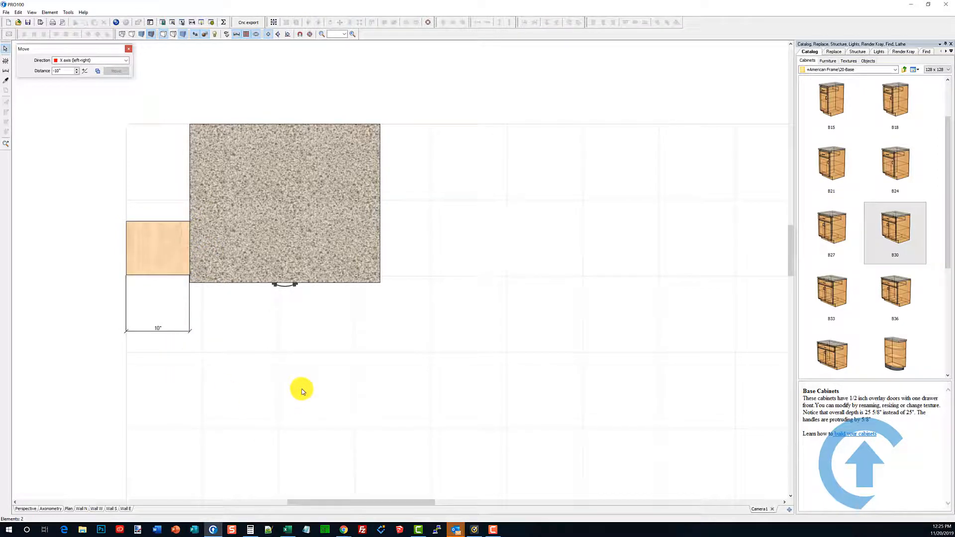
left_click_drag(153, 260, 105, 366)
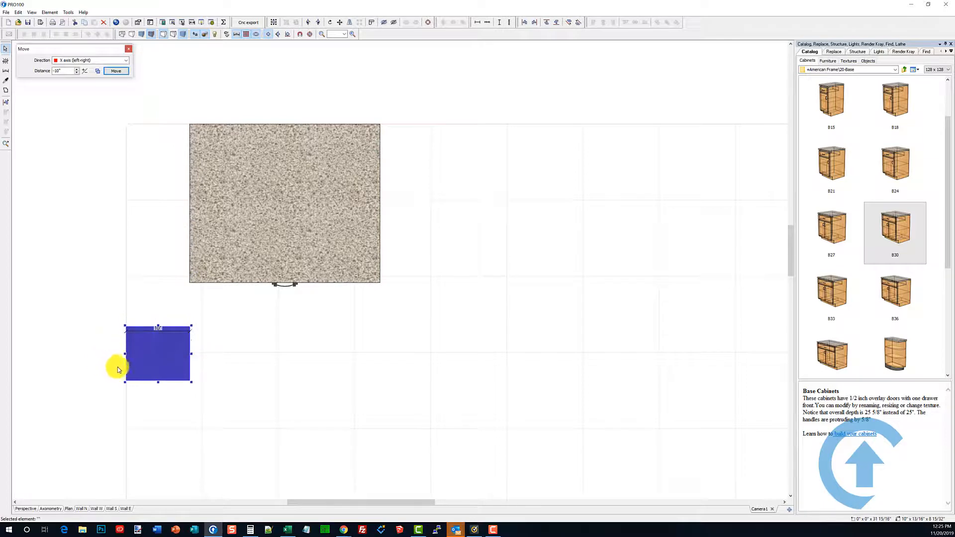
key("Delete")
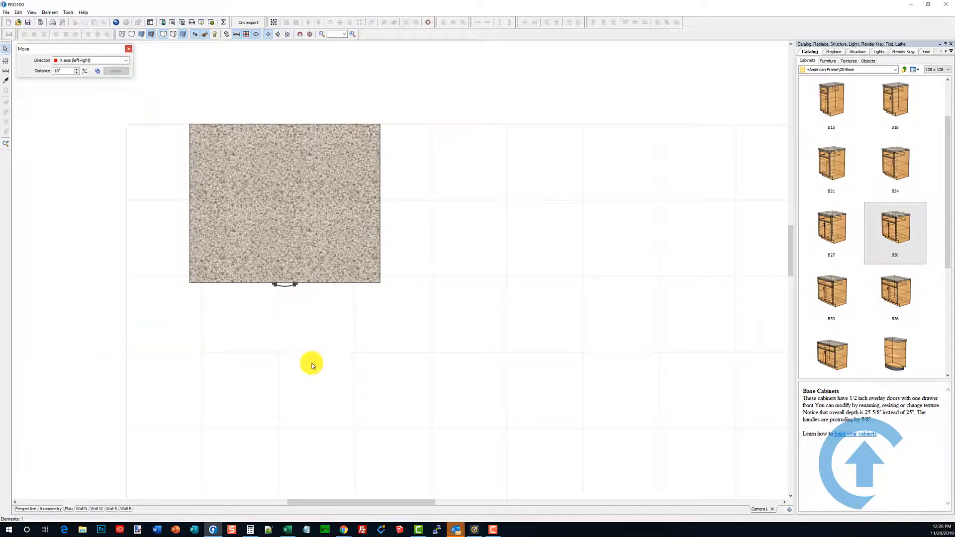
Move the B30 cabinet 30" along the Z axis, away from the back wall
left_click(126, 61)
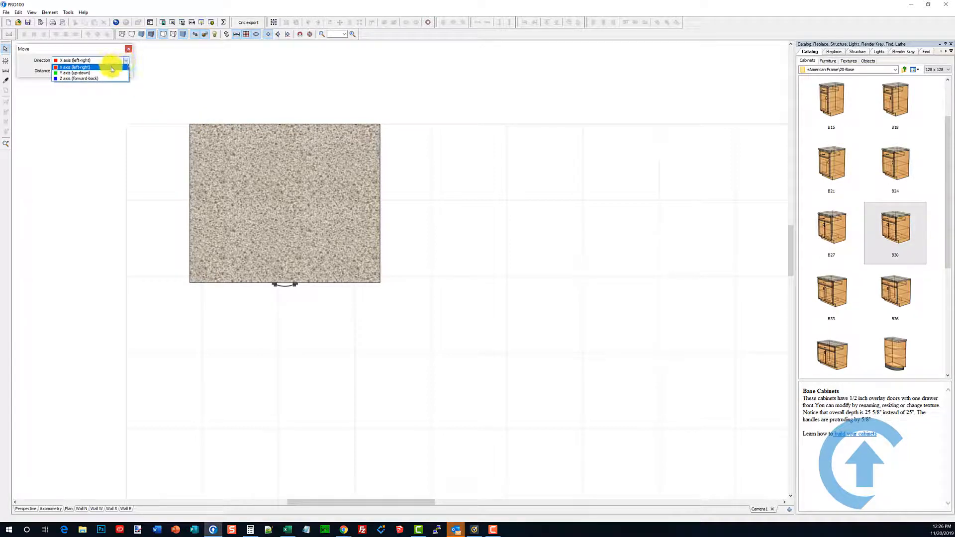
left_click(88, 79)
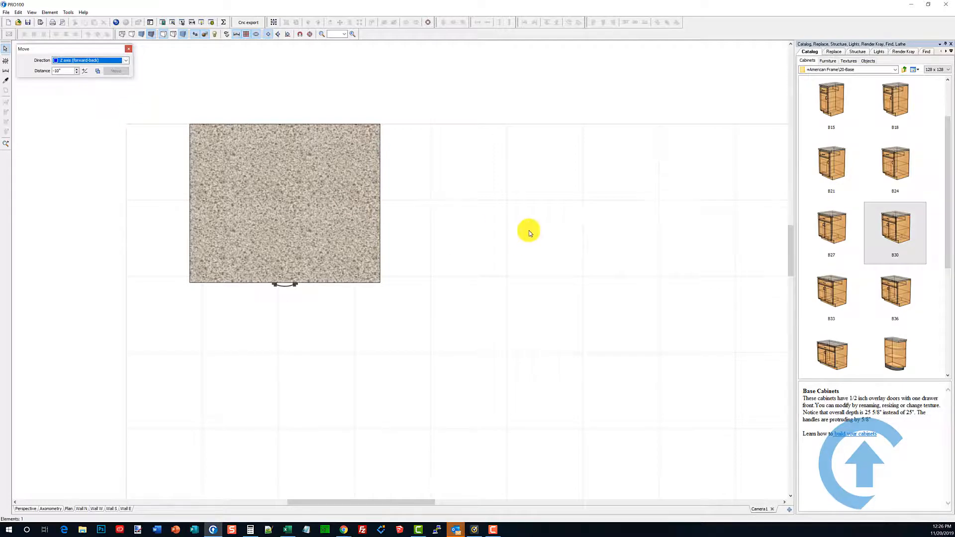
middle_click_drag(526, 230, 531, 186)
left_click(314, 188)
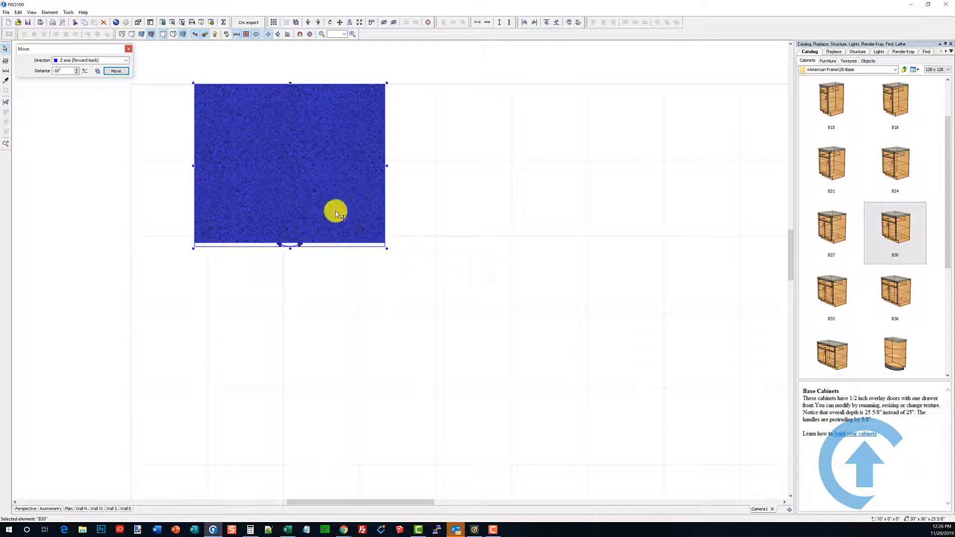
double_click(319, 179)
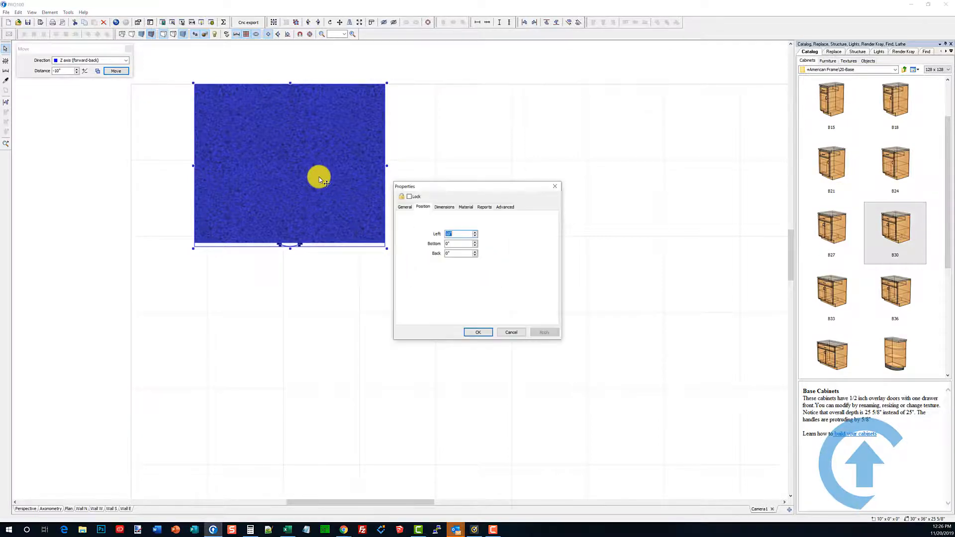
left_click(557, 188)
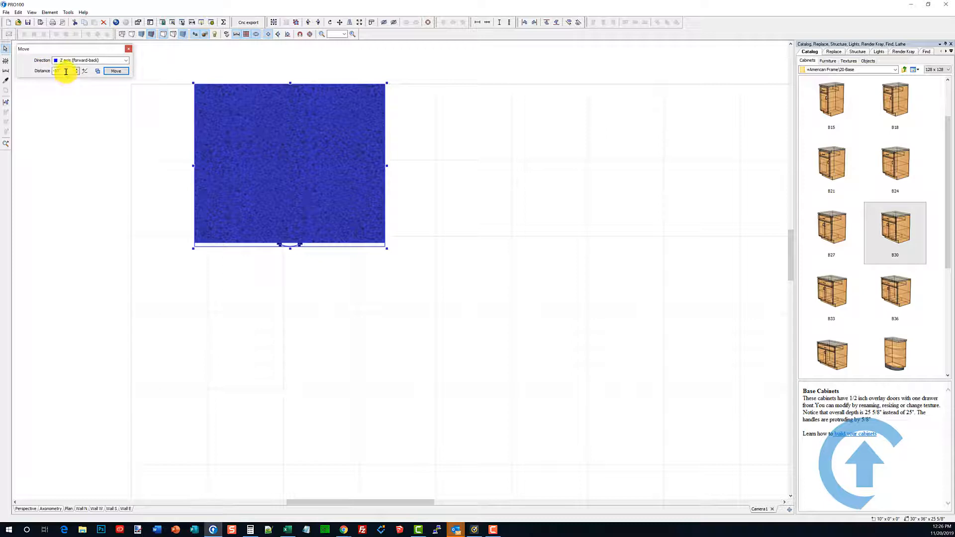
left_click_drag(65, 71, 35, 76)
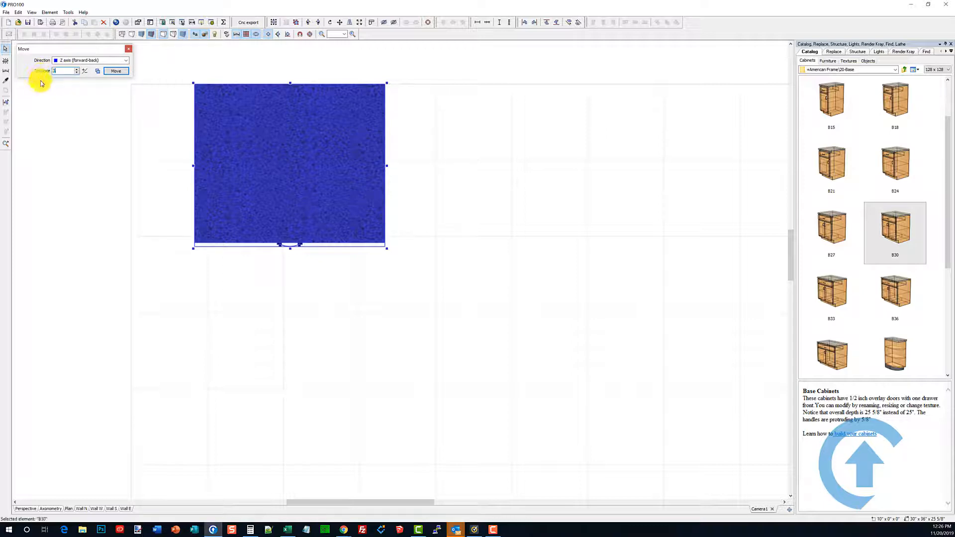
type("30")
left_click(118, 71)
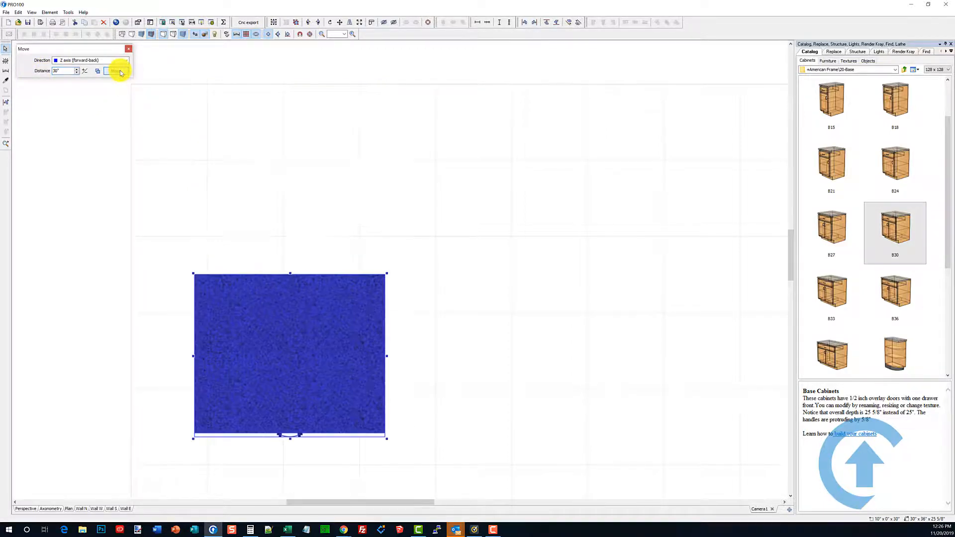
left_click(560, 331)
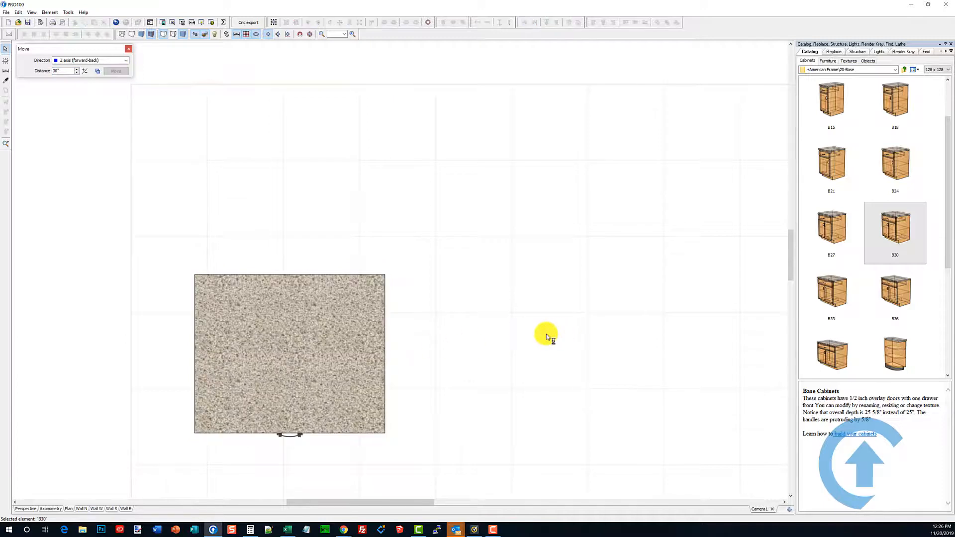
Add a new board between the back wall and the B30 cabinet and size its depth to 30" to span the gap
scroll(545, 335, "down", 1)
middle_click_drag(515, 328, 476, 326)
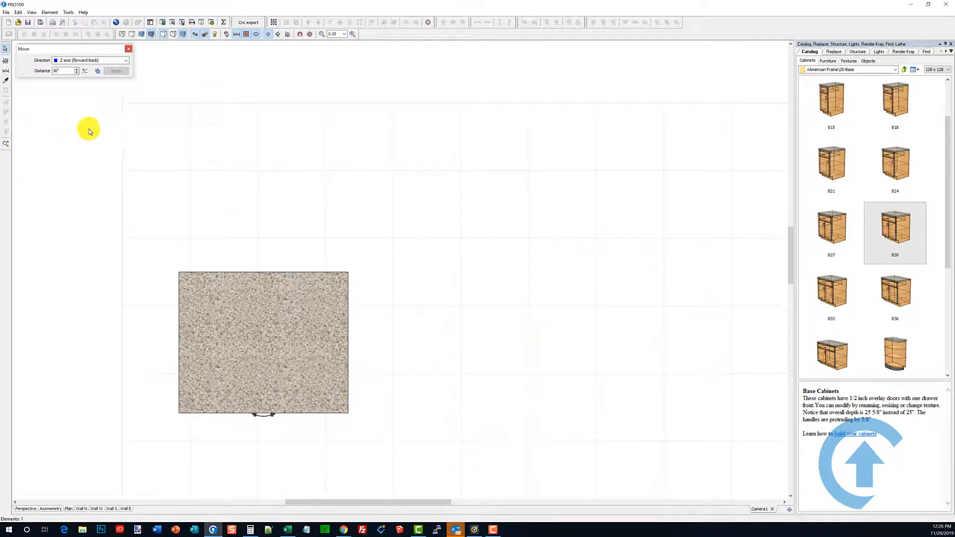
left_click(4, 63)
left_click(468, 166)
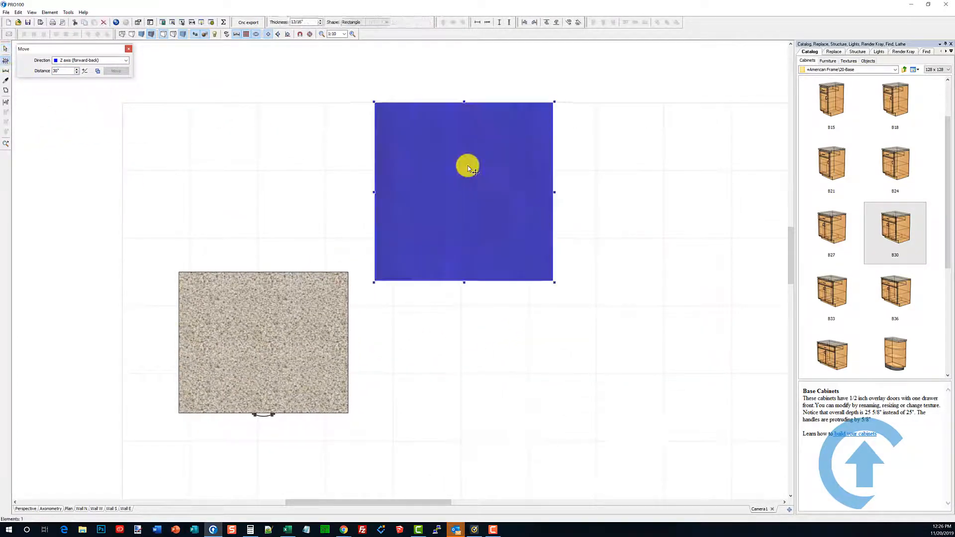
left_click_drag(464, 258, 414, 169)
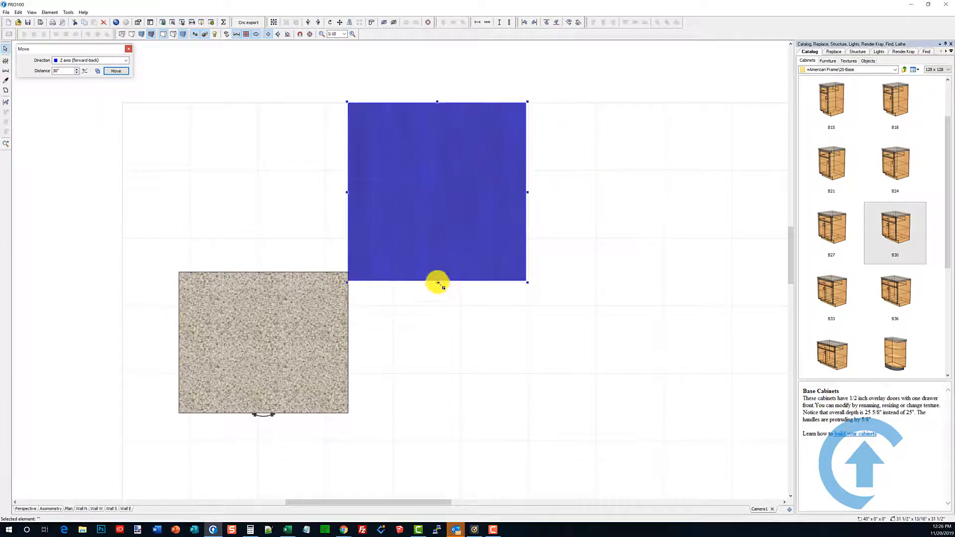
left_click_drag(438, 282, 437, 243)
left_click_drag(398, 214, 262, 320)
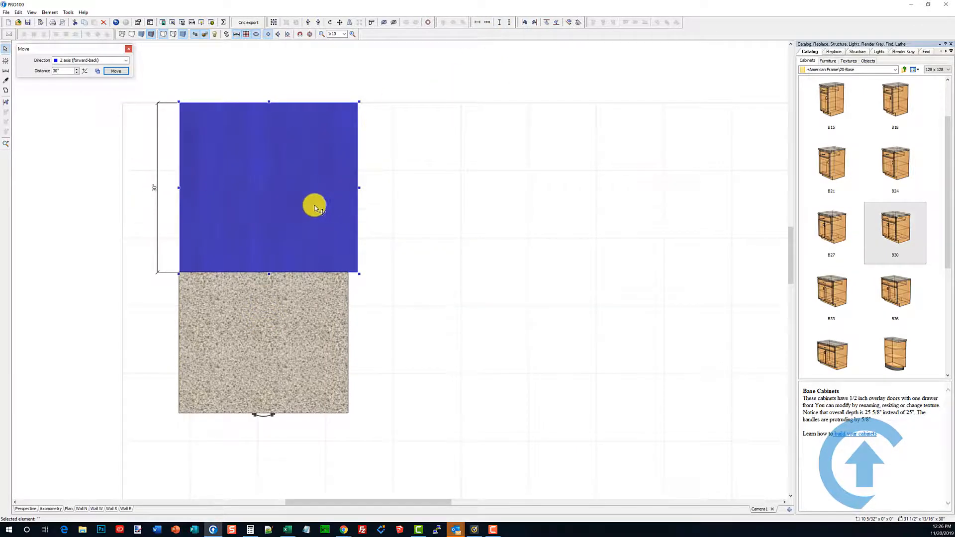
Delete the spacer board behind the B30 cabinet and select the cabinet
key("Delete")
left_click(259, 301)
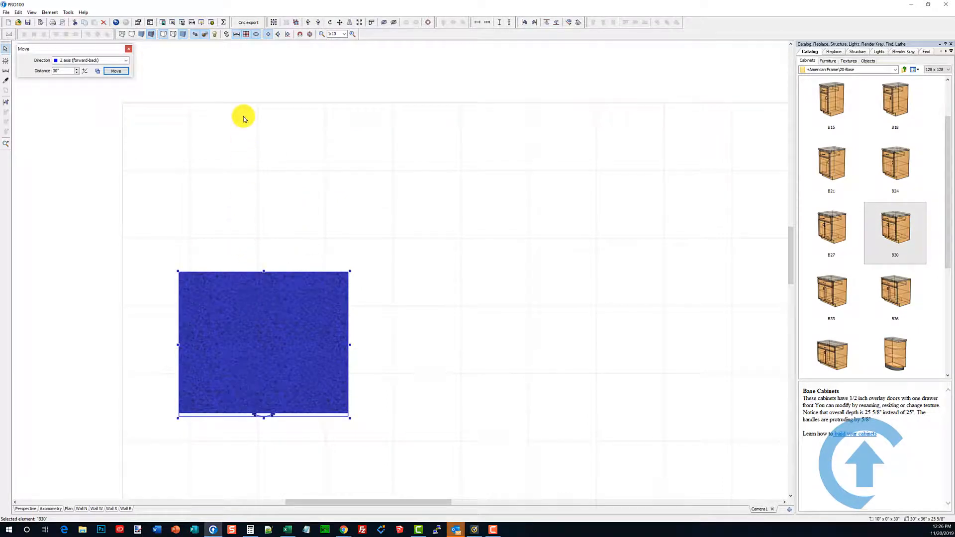
scroll(434, 264, "down", 3)
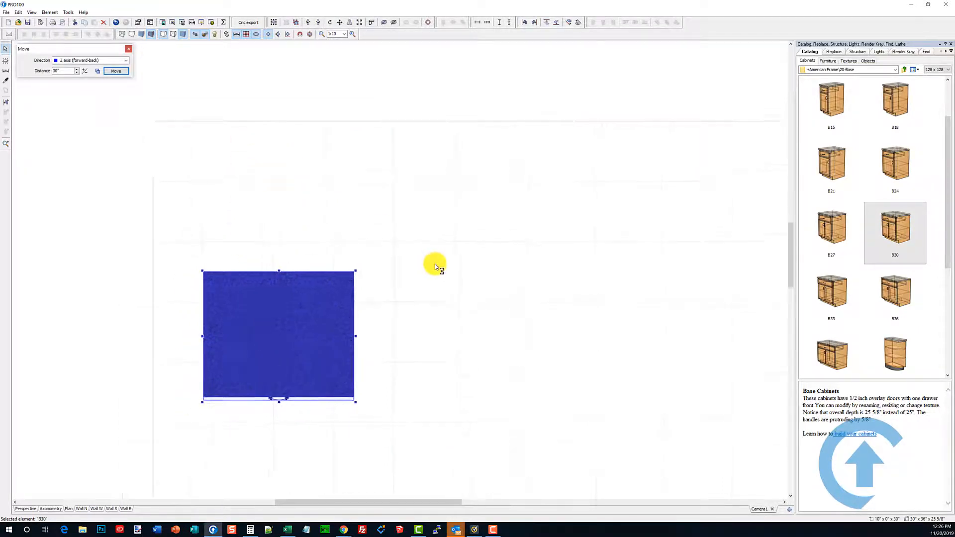
middle_click_drag(434, 273, 405, 224)
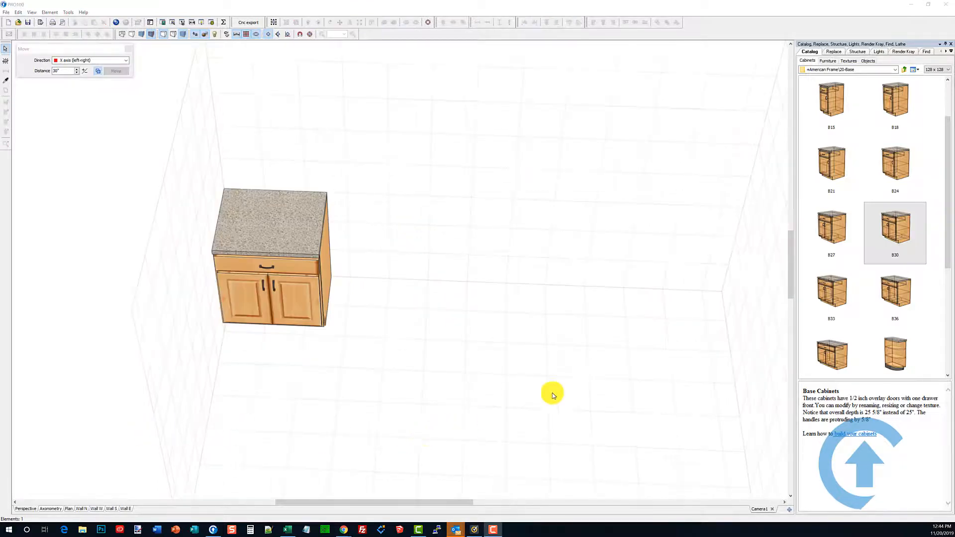
View the corner B30 cabinet from the front and check its dimensions in its properties
scroll(493, 341, "up", 4)
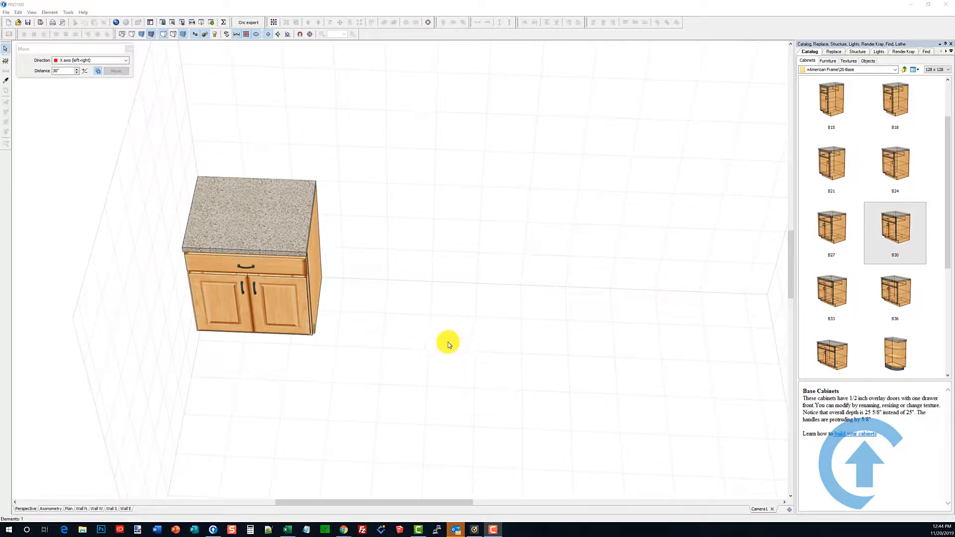
left_click_drag(388, 502, 371, 503)
left_click_drag(397, 470, 413, 408)
double_click(323, 283)
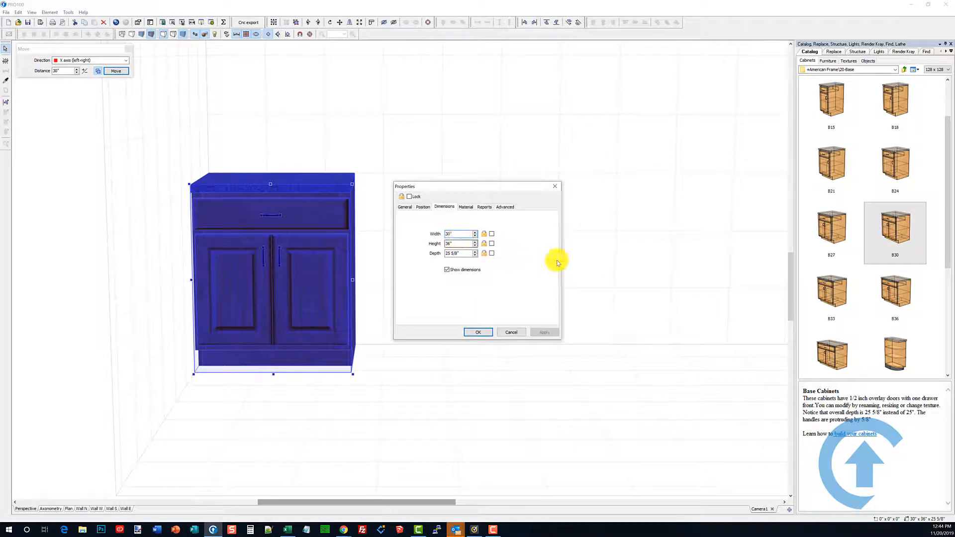
left_click(554, 186)
left_click(523, 251)
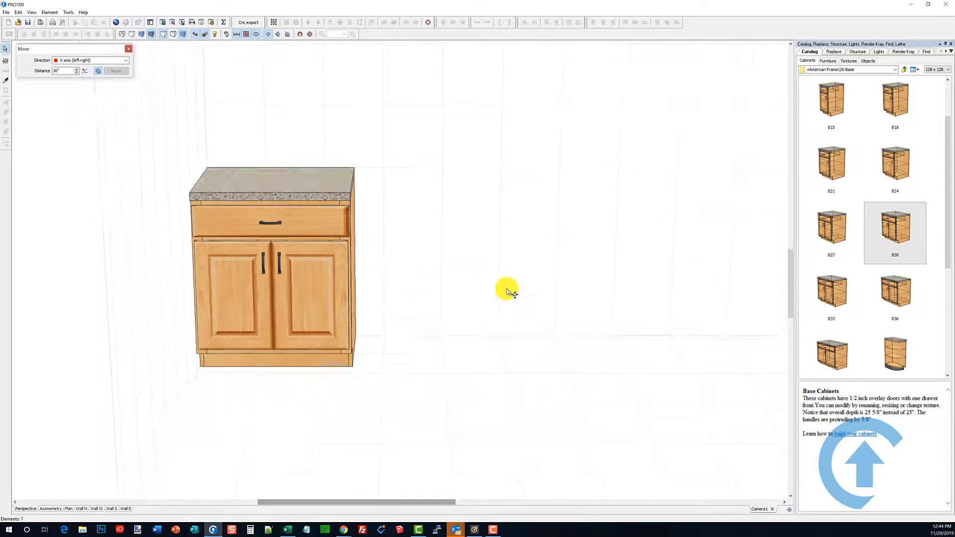
Copy the B30 cabinet 30" along the X axis so the copy sits directly against its right side
left_click(290, 293)
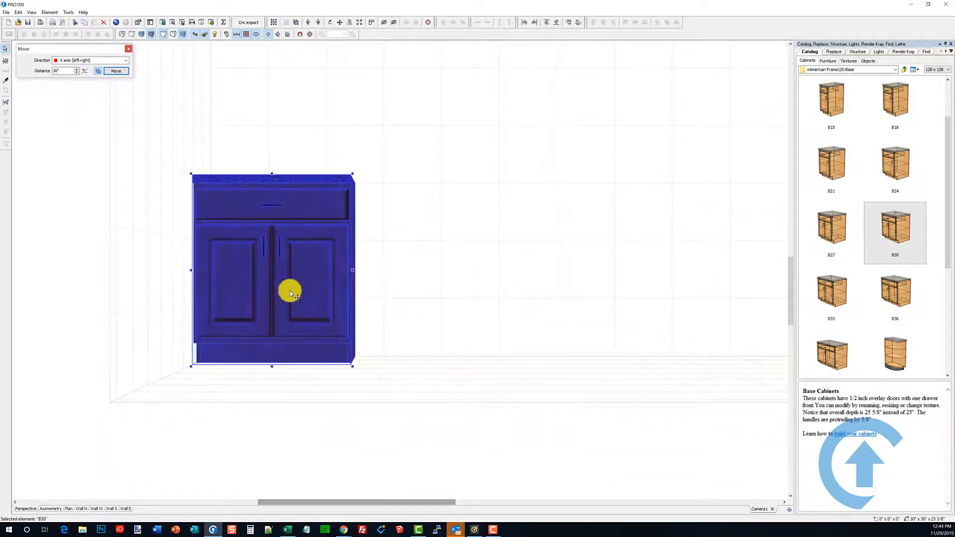
left_click(371, 289)
double_click(319, 296)
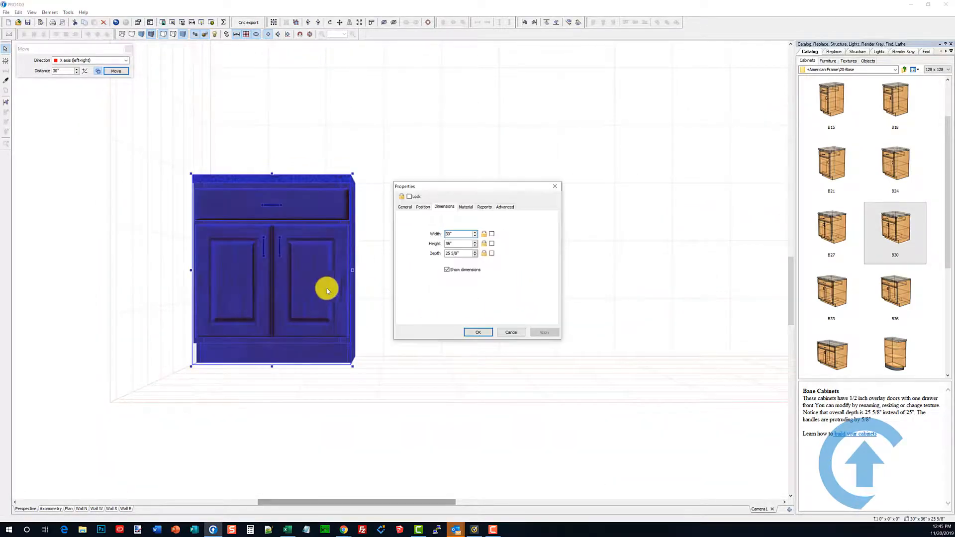
left_click(555, 186)
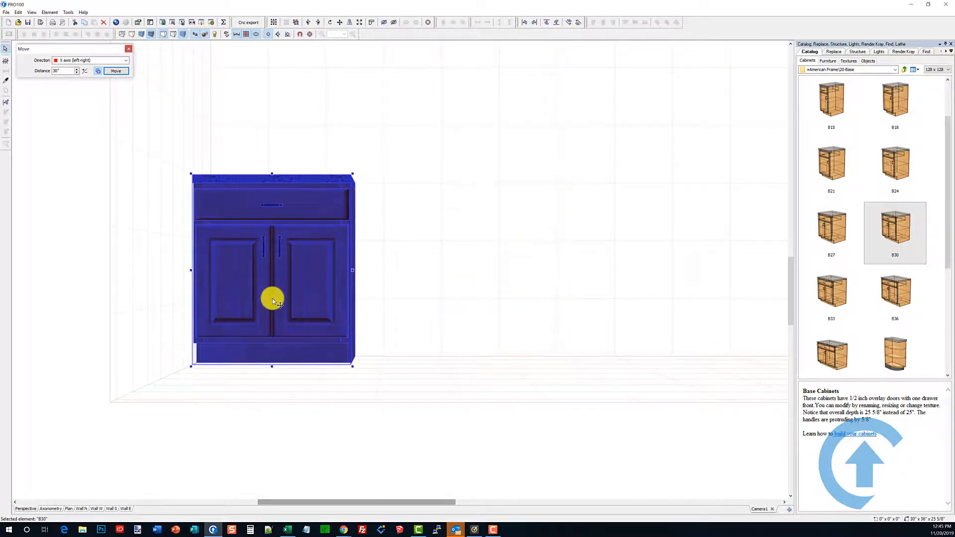
left_click_drag(272, 299, 277, 337, "ctrl")
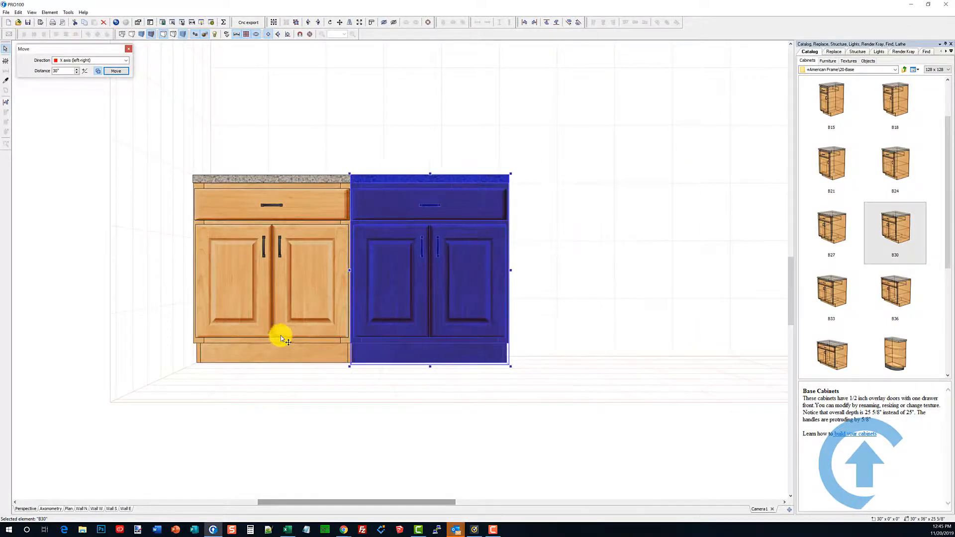
Duplicate the second B30 cabinet freehand and slide the cabinets together into a flush row of three
left_click_drag(382, 345, 427, 364, "ctrl")
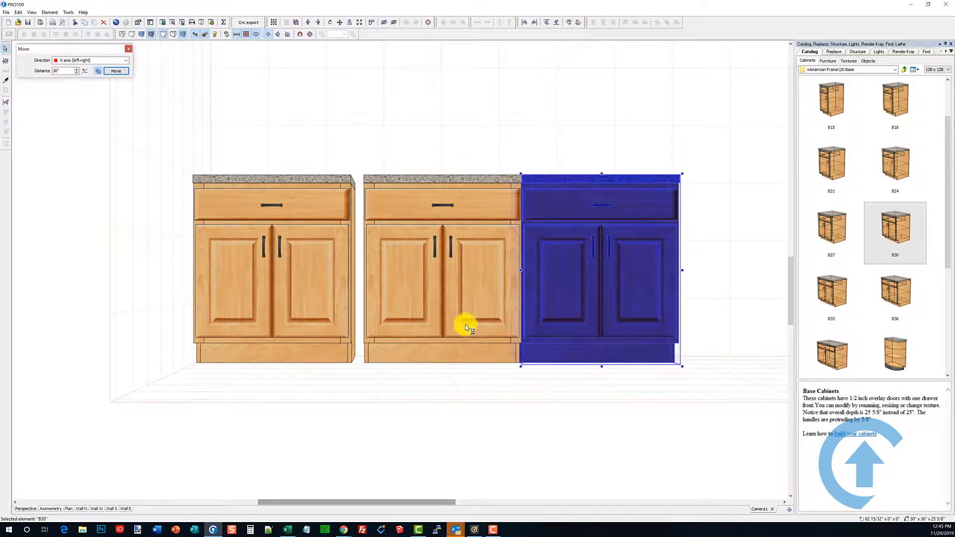
left_click_drag(465, 326, 373, 349)
left_click_drag(565, 339, 417, 336)
left_click(364, 427)
left_click(563, 309)
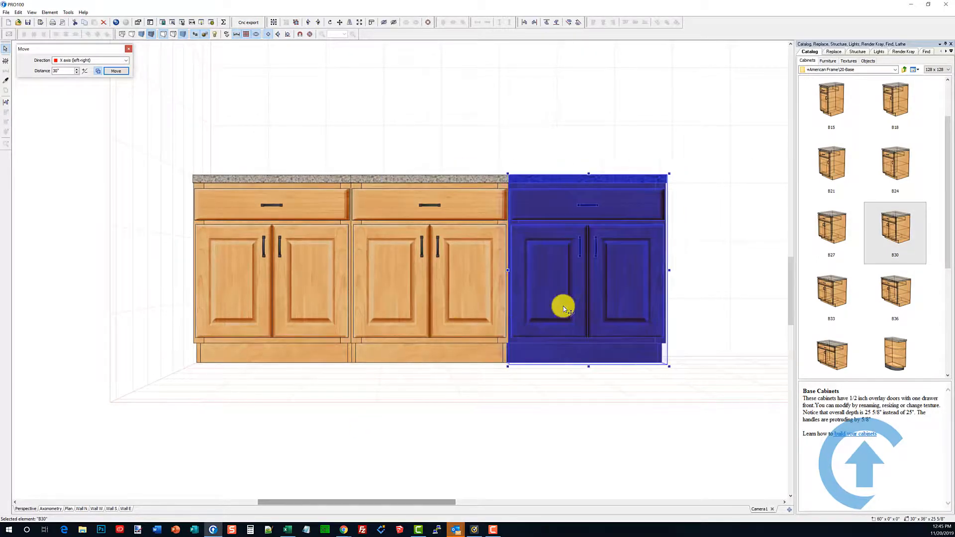
Delete the two B30 copies beside the corner cabinet
key("Delete")
left_click(472, 313)
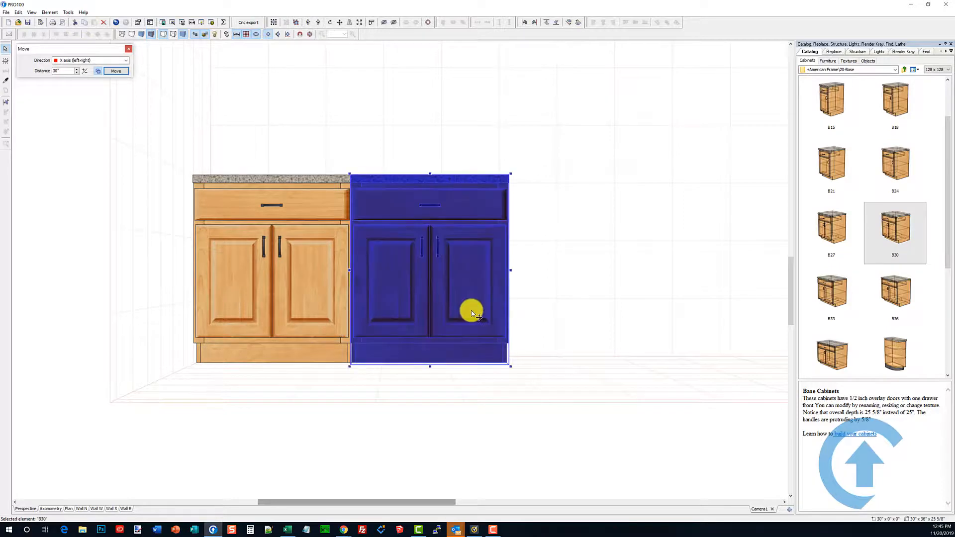
key("Delete")
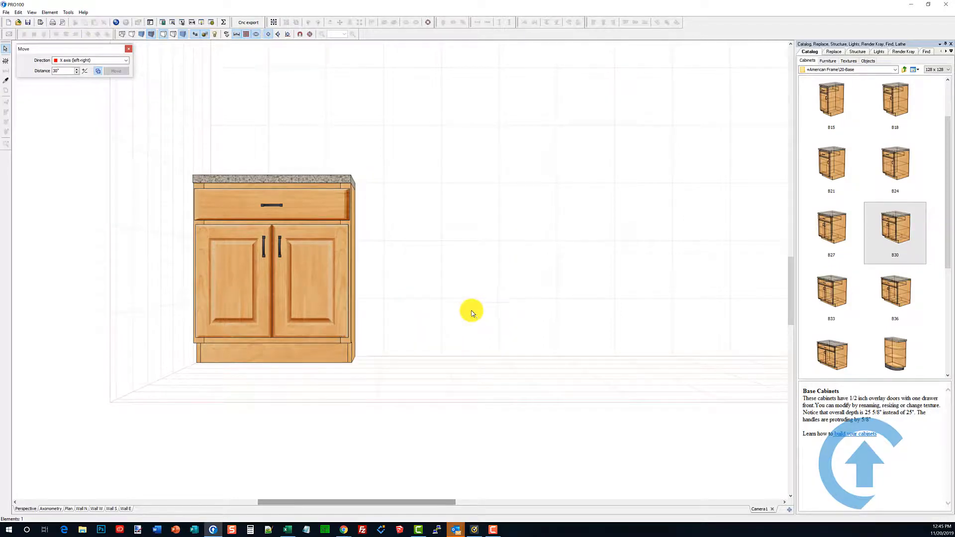
Copy the corner B30 cabinet three times along the X axis at a distance of 30" each
left_click(252, 249)
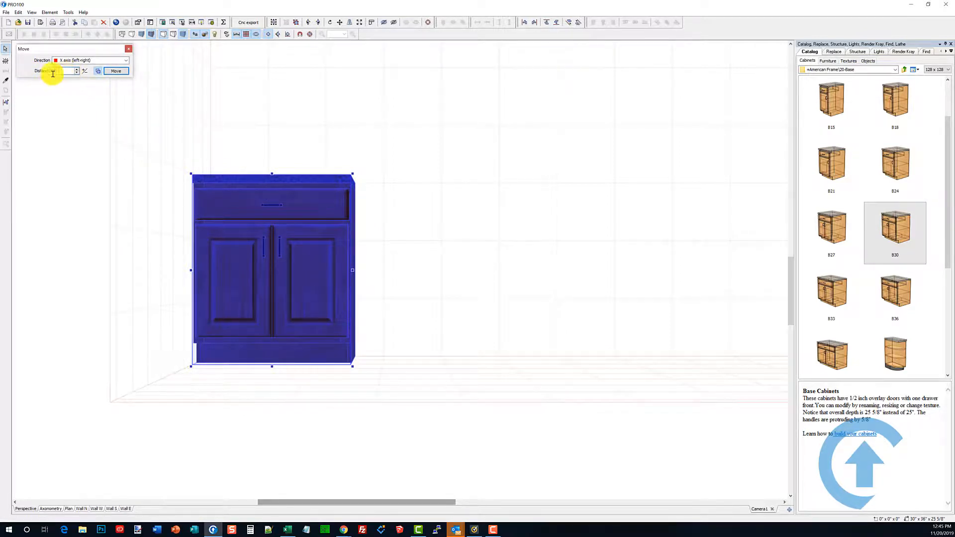
left_click(99, 72)
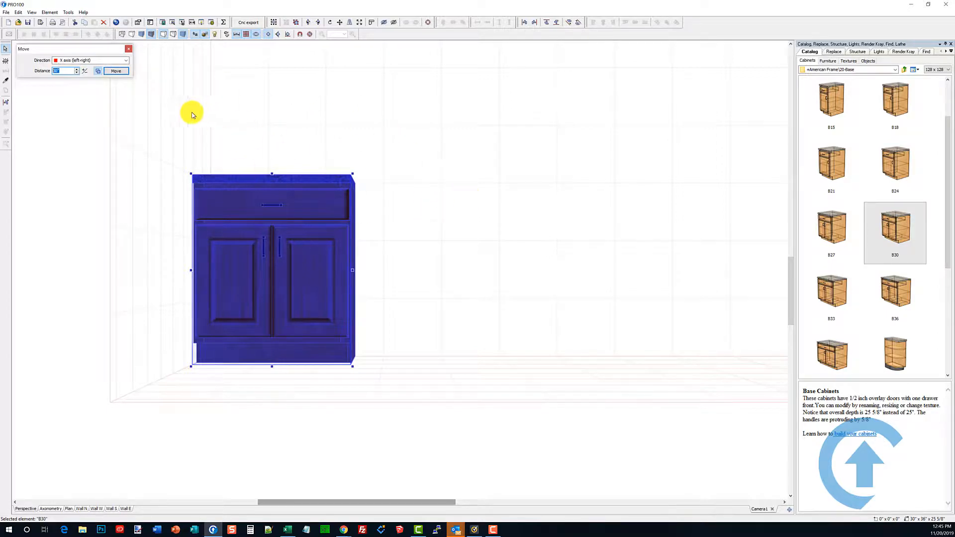
left_click(114, 73)
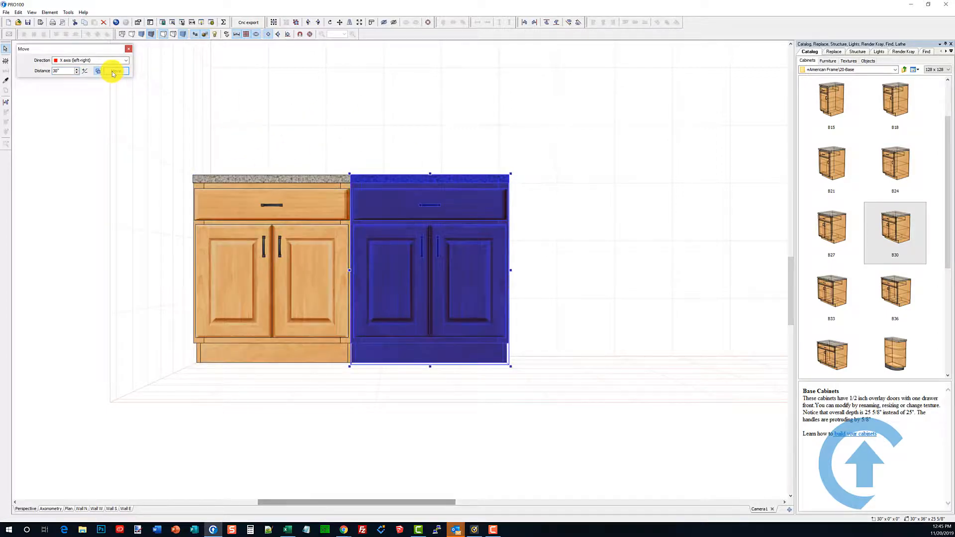
left_click(113, 73)
left_click(113, 73)
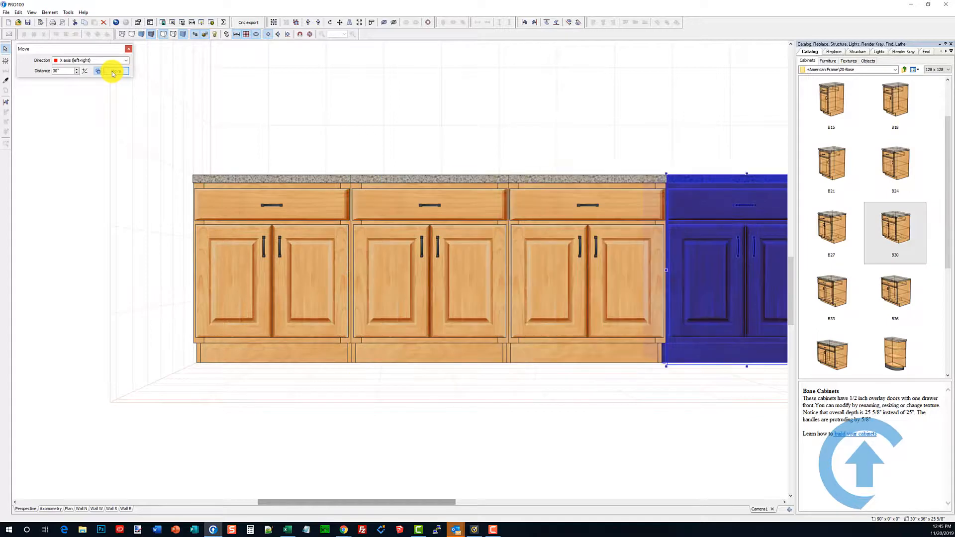
scroll(454, 251, "down", 1)
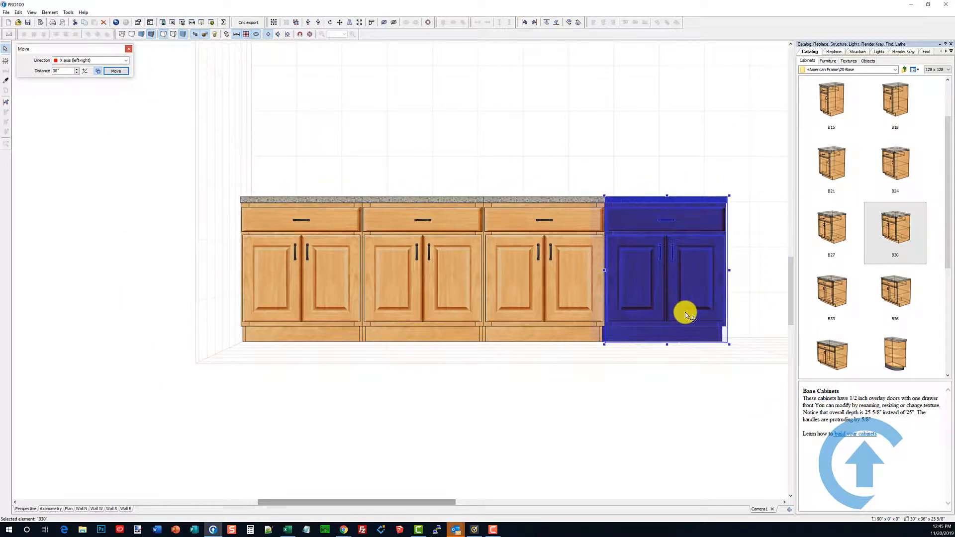
Delete the three copied B30 cabinets, keeping only the one in the corner
key("Delete")
left_click(523, 287)
key("Delete")
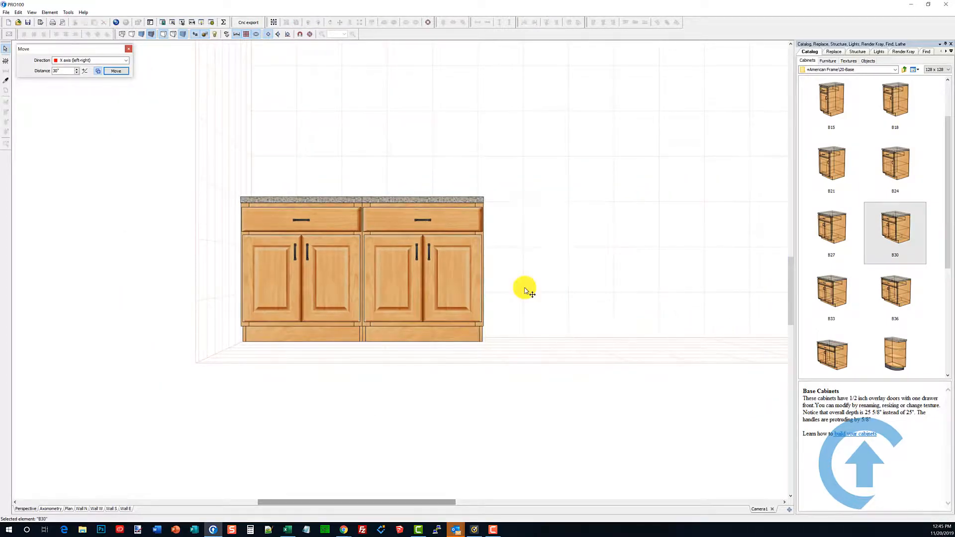
left_click(424, 280)
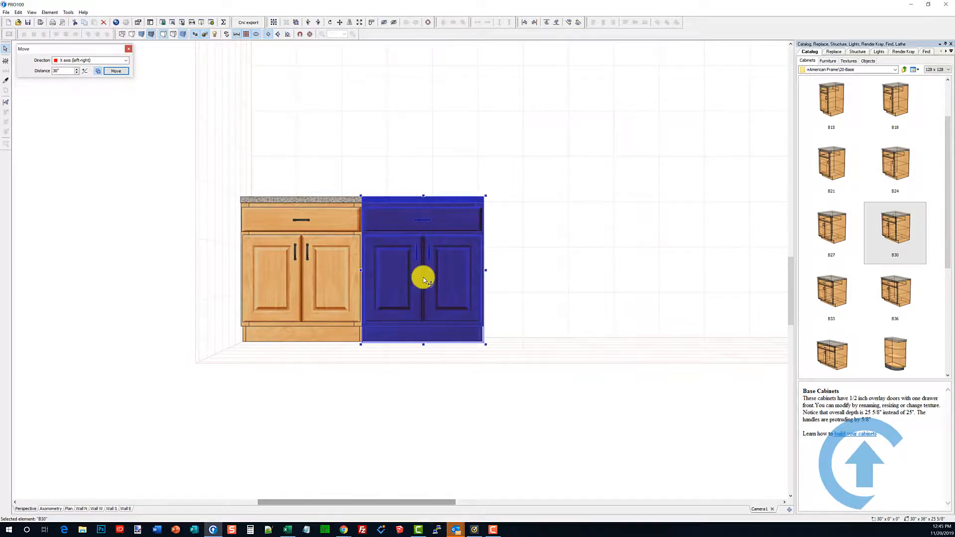
key("Delete")
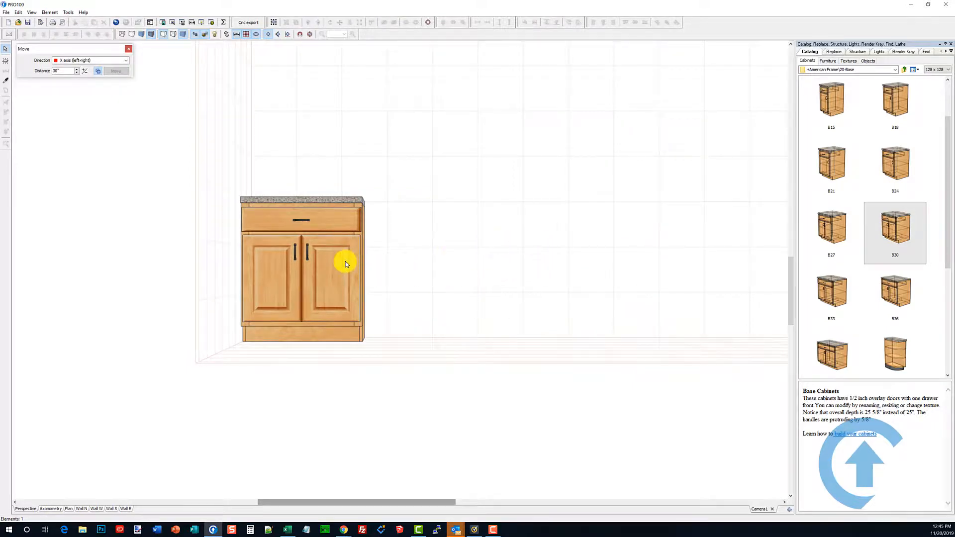
Place a B15 base cabinet from the catalog directly against the right side of the B30 cabinet
left_click_drag(832, 100, 371, 313)
left_click_drag(518, 261, 518, 294)
middle_click_drag(518, 294, 519, 267)
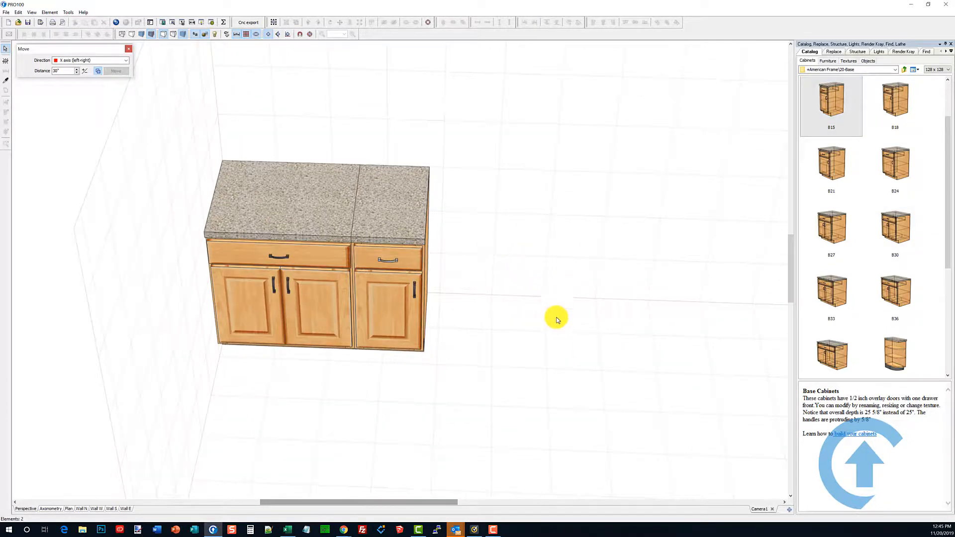
Try to copy the B15 cabinet 30" along the X axis, and undo the copy
left_click(407, 266)
middle_click_drag(488, 394, 494, 383)
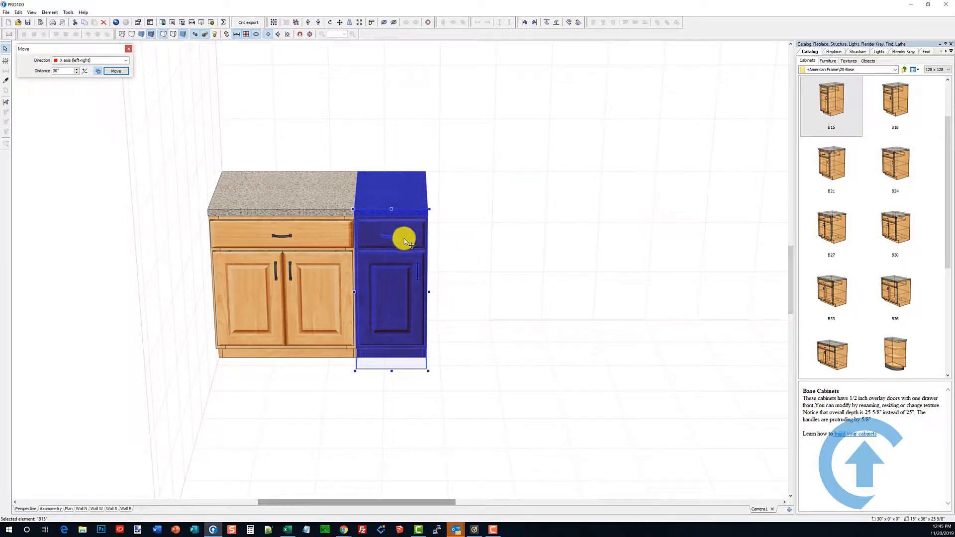
left_click(119, 75)
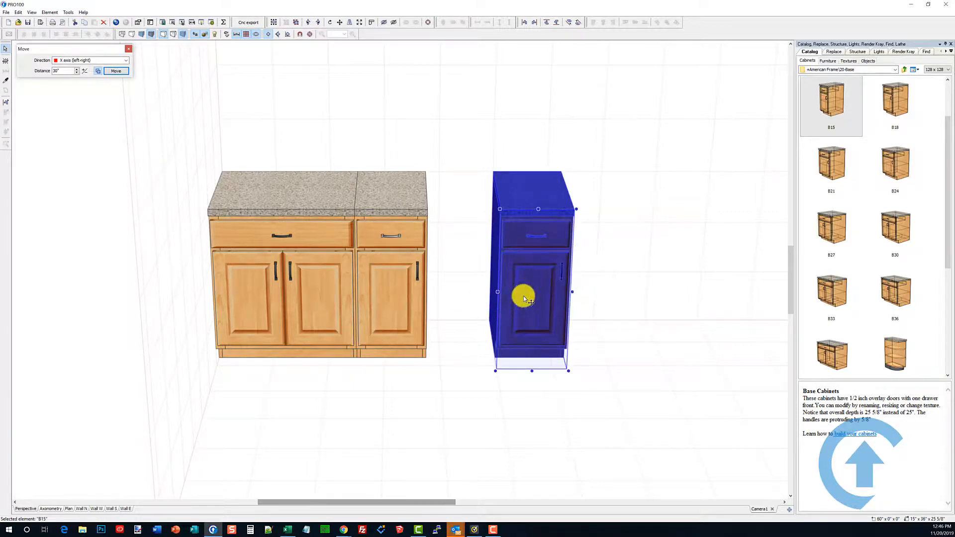
key("ctrl+z")
Check the B15 cabinet's width in its dimension properties
left_click(389, 243)
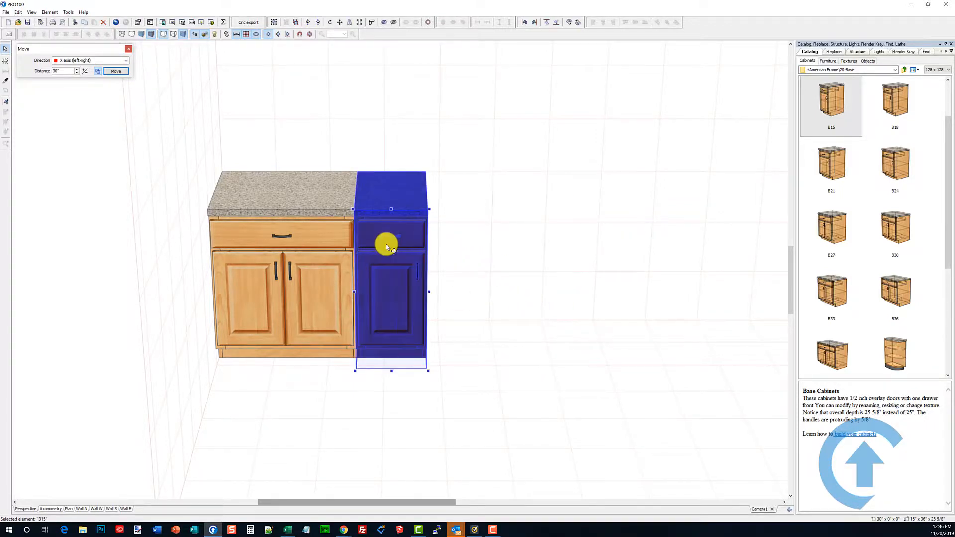
double_click(388, 247)
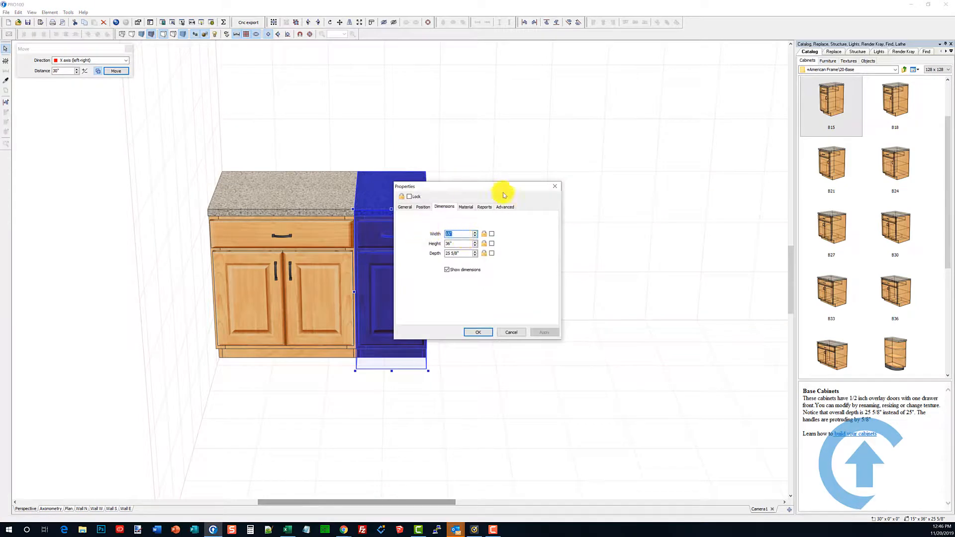
left_click(554, 186)
Set the move distance to 15" and copy the B15 cabinet along the X axis
double_click(69, 71)
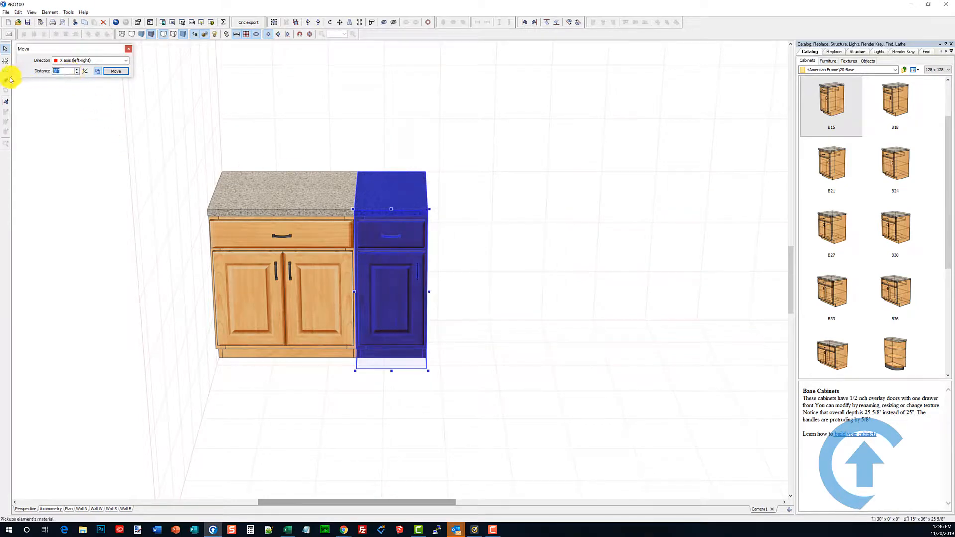
left_click(115, 71)
left_click(564, 285)
left_click_drag(553, 317, 559, 293)
scroll(572, 321, "down", 2)
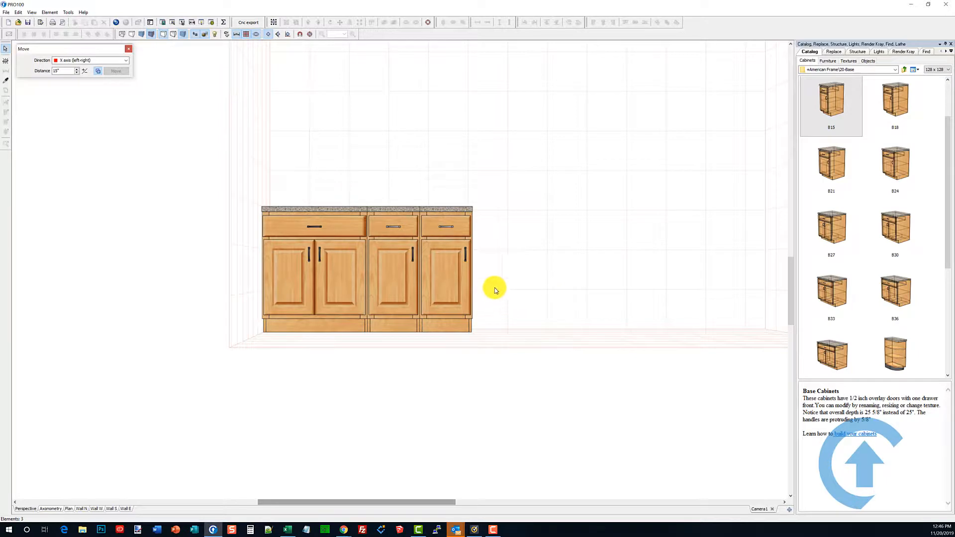
Delete all cabinets from the room
key("ctrl+a")
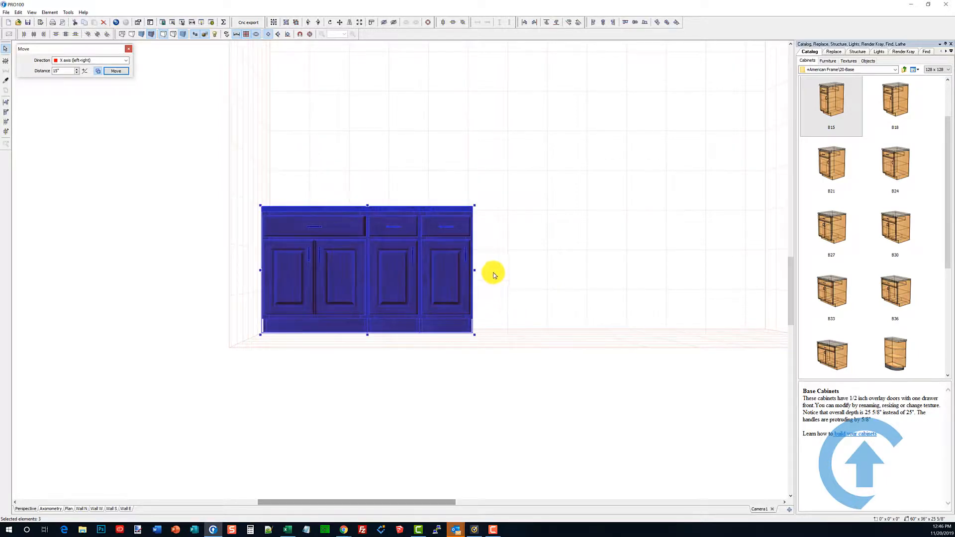
key("Delete")
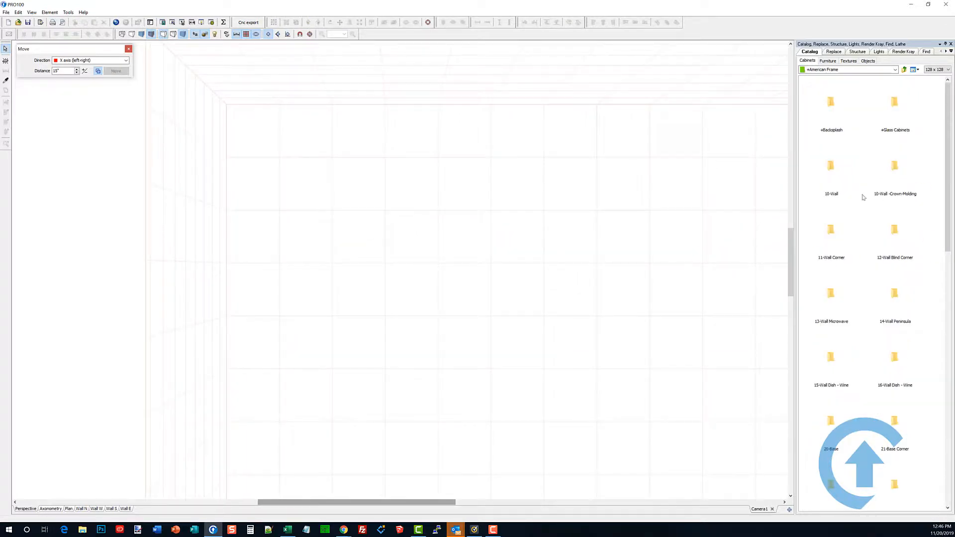
Place one W1536 and two W1542 cabinets from the 10-Wall catalog folder side by side at staggered heights
double_click(830, 167)
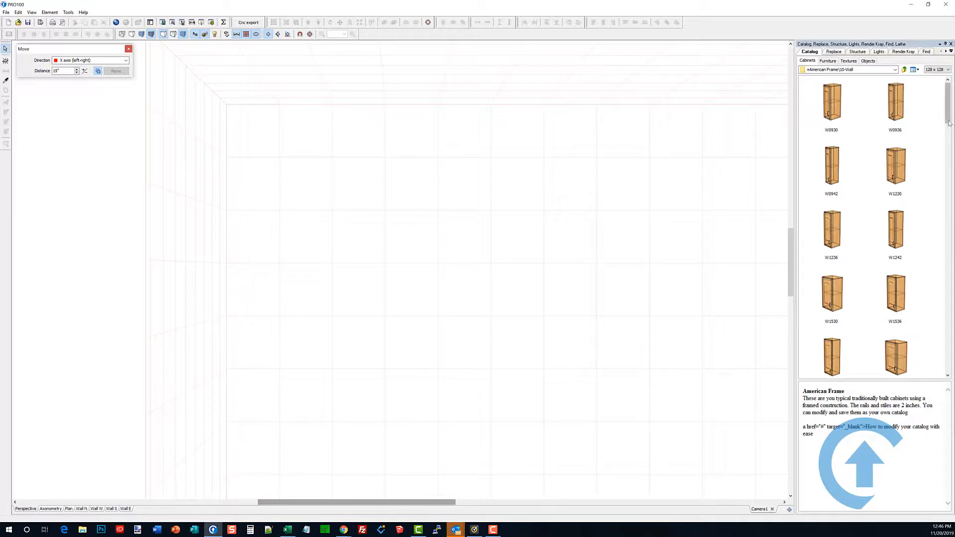
scroll(941, 145, "down", 2)
left_click_drag(895, 184, 262, 219)
left_click_drag(828, 251, 269, 253)
left_click_drag(434, 260, 472, 251)
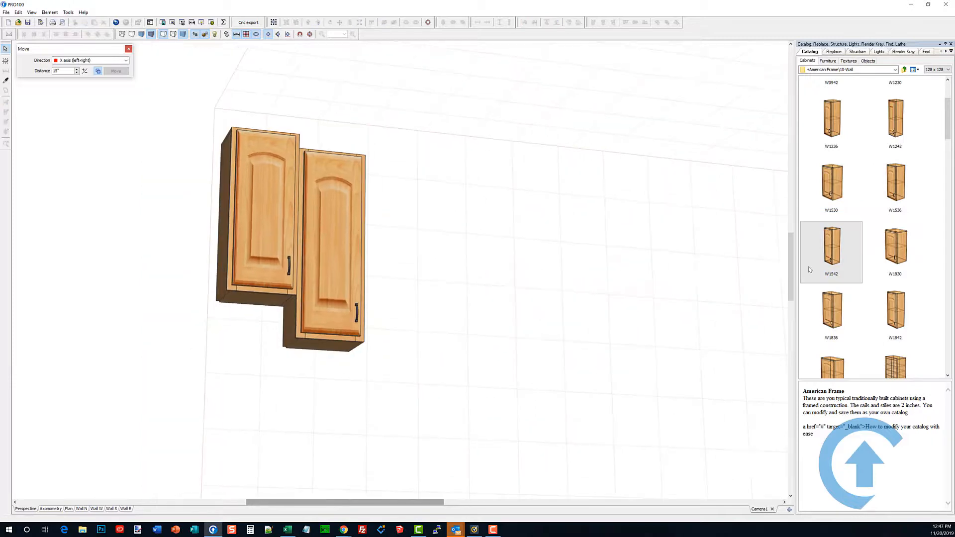
left_click_drag(825, 257, 515, 367)
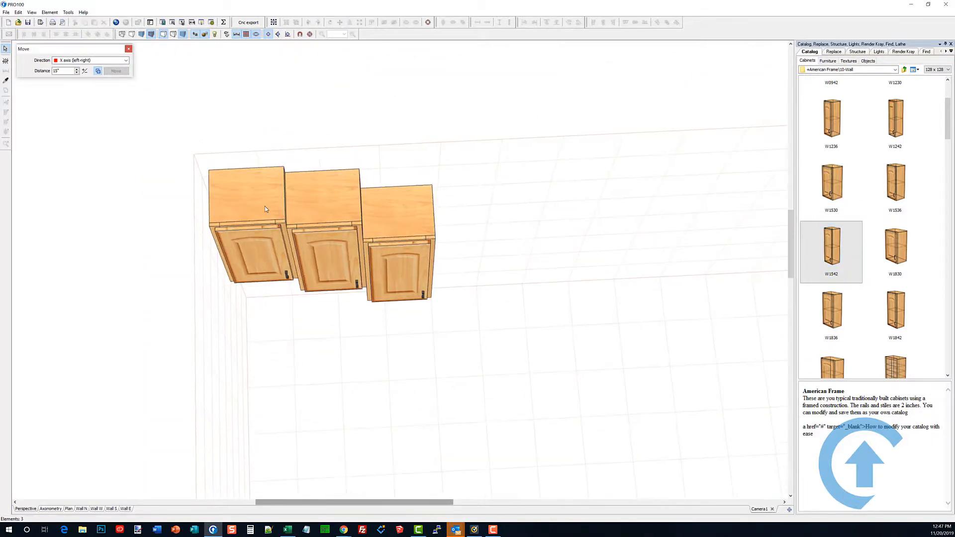
Slide the three wall cabinets back against the wall, seen from above
left_click_drag(263, 204, 228, 168)
left_click_drag(358, 214, 293, 187)
left_click_drag(414, 221, 287, 173)
Copy the third wall cabinet freehand to its right side at a slightly higher position
left_click_drag(501, 236, 494, 227)
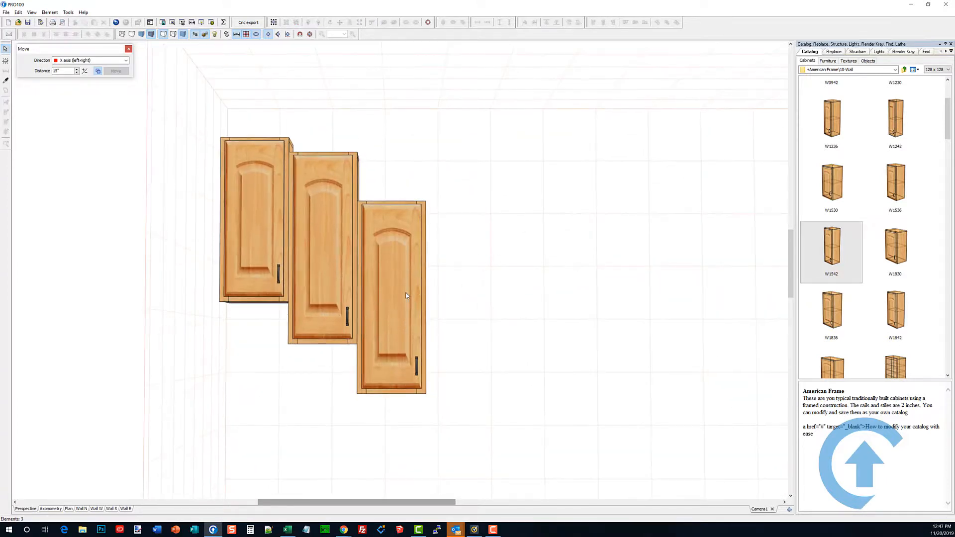
left_click_drag(406, 292, 390, 273, "ctrl")
left_click(562, 265)
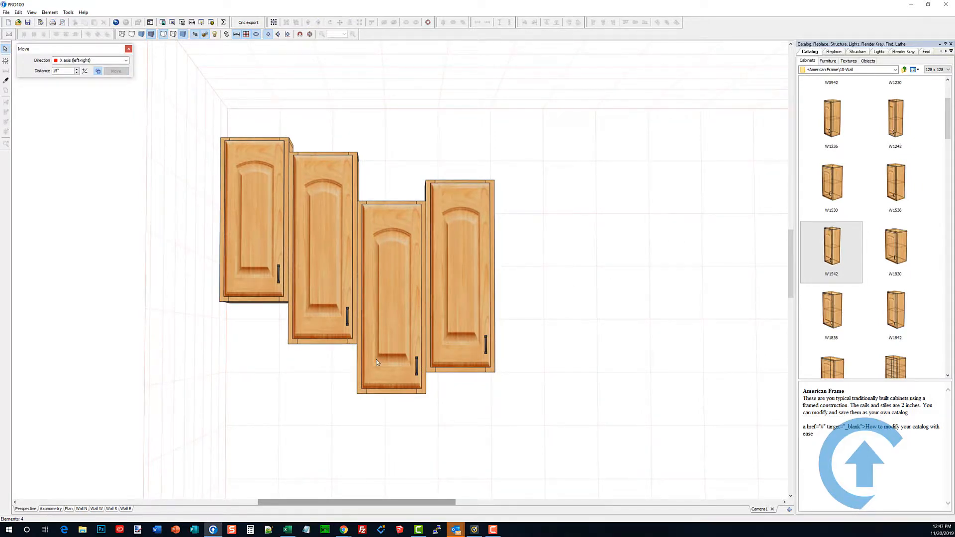
left_click(401, 269)
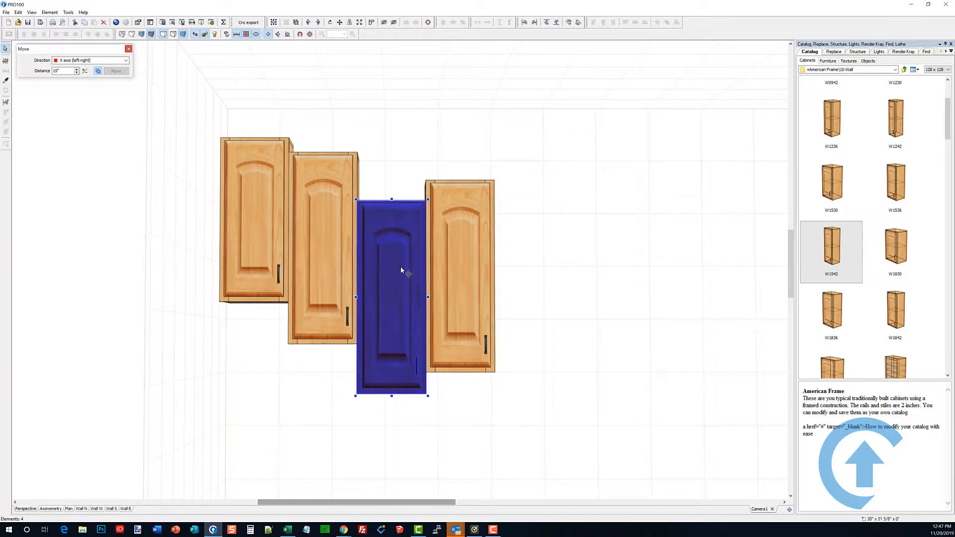
left_click(531, 287)
Select all four wall cabinets and align their tops to the third cabinet
left_click(246, 239)
left_click(307, 225, "shift")
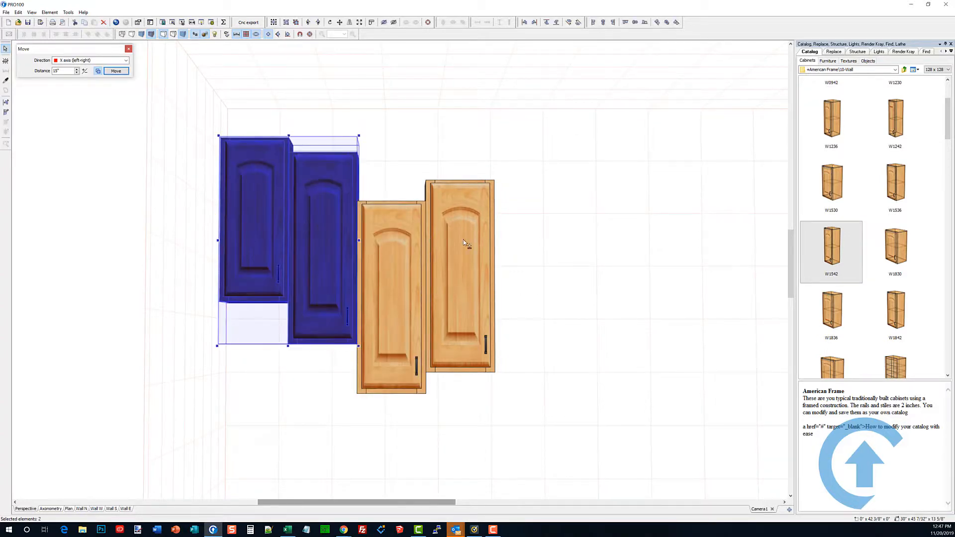
left_click(470, 236, "shift")
left_click(404, 252, "shift")
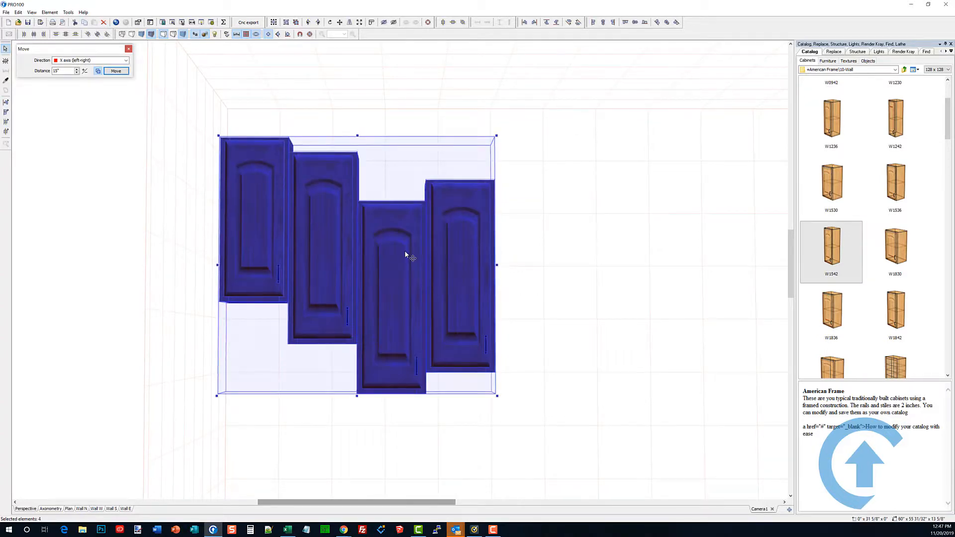
right_click(405, 254)
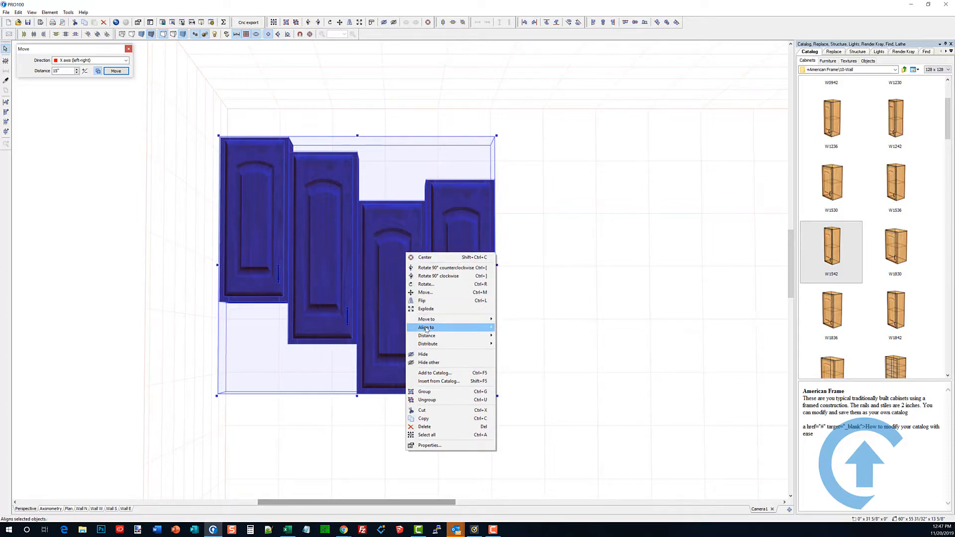
mouse_move(427, 328)
left_click(510, 355)
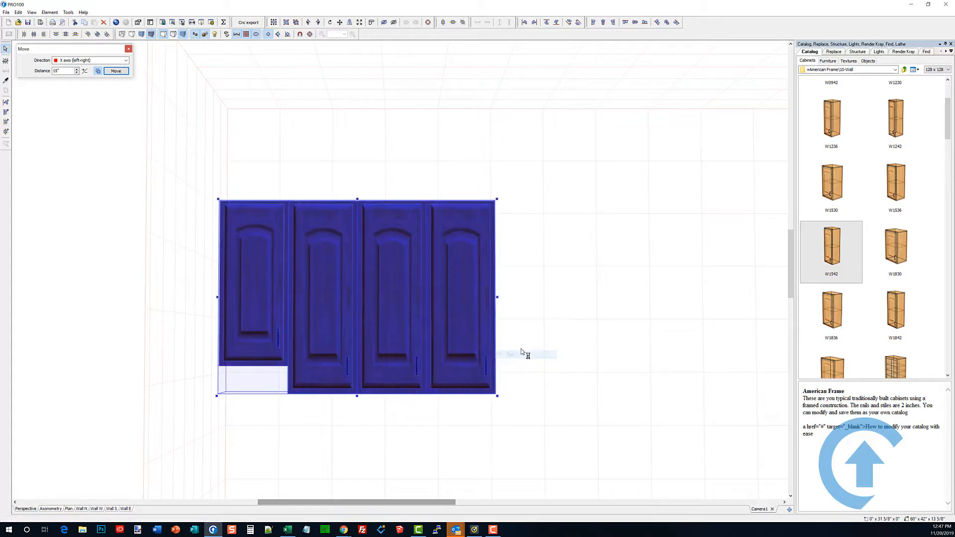
left_click(606, 299)
left_click_drag(602, 296, 608, 329)
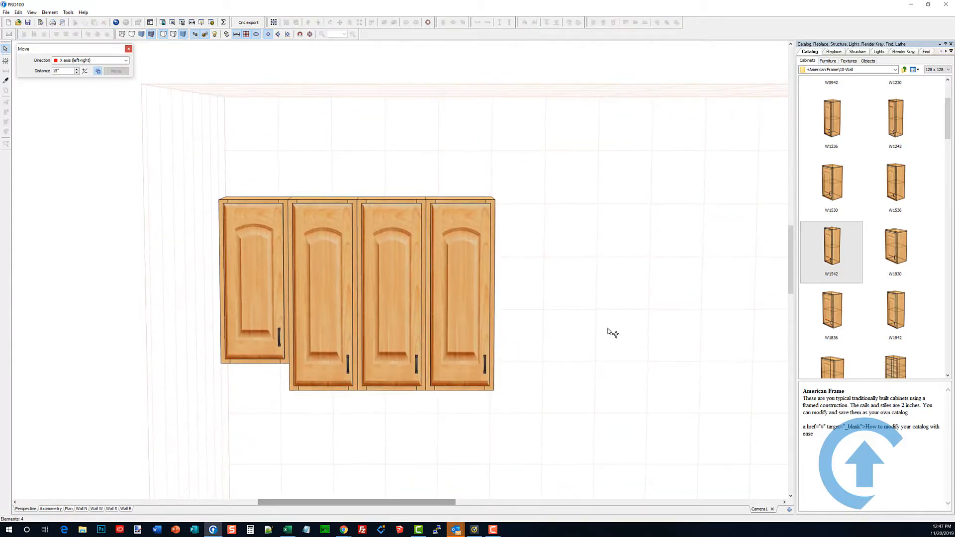
Undo the top alignment of the wall cabinets and select the second cabinet
key("ctrl+z")
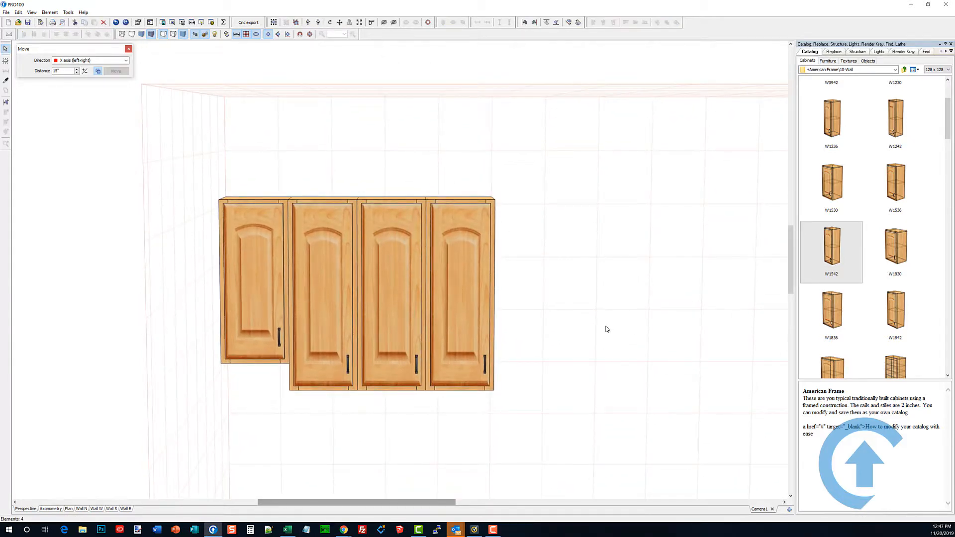
left_click(597, 319)
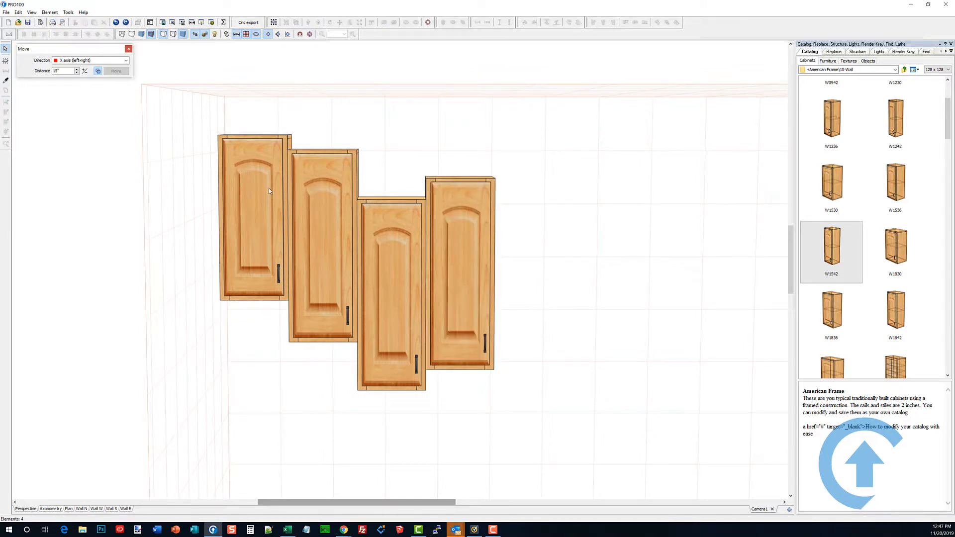
left_click(319, 183)
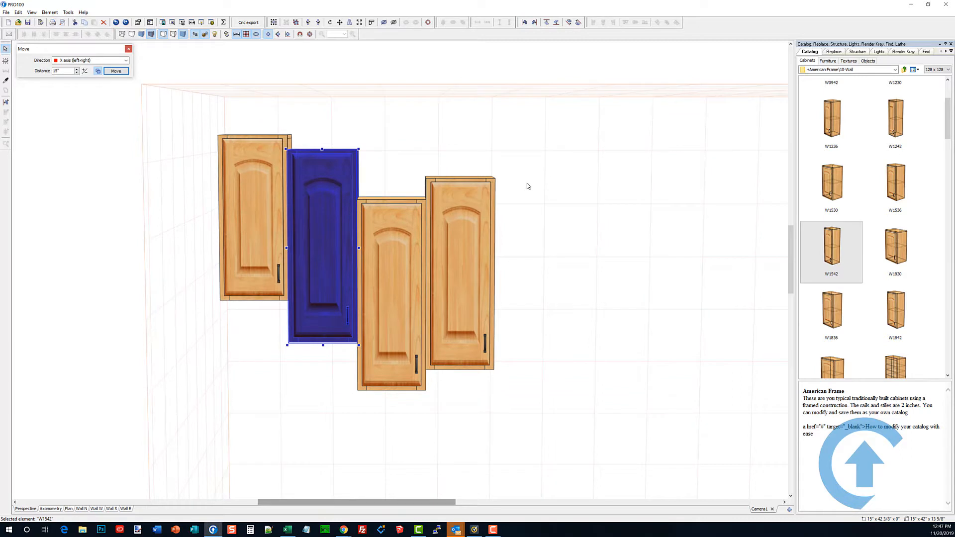
Copy the fourth wall cabinet freehand to its right, slightly higher, and extend the row with W1836 and W1842 cabinets from the catalog
left_click(463, 248)
mouse_move(463, 248)
left_mouse_down("ctrl")
mouse_move(635, 251)
mouse_move(452, 234)
left_mouse_up("ctrl")
double_click(834, 312)
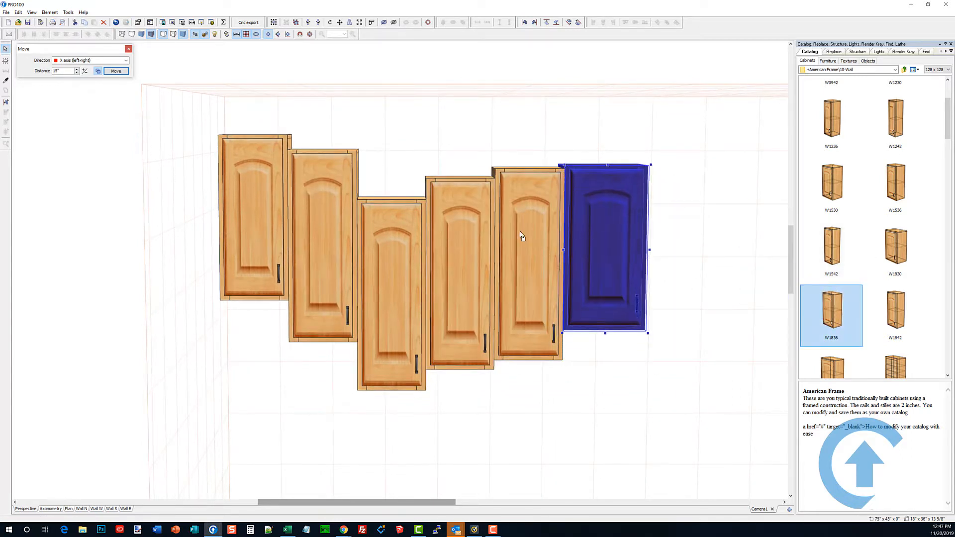
double_click(896, 308)
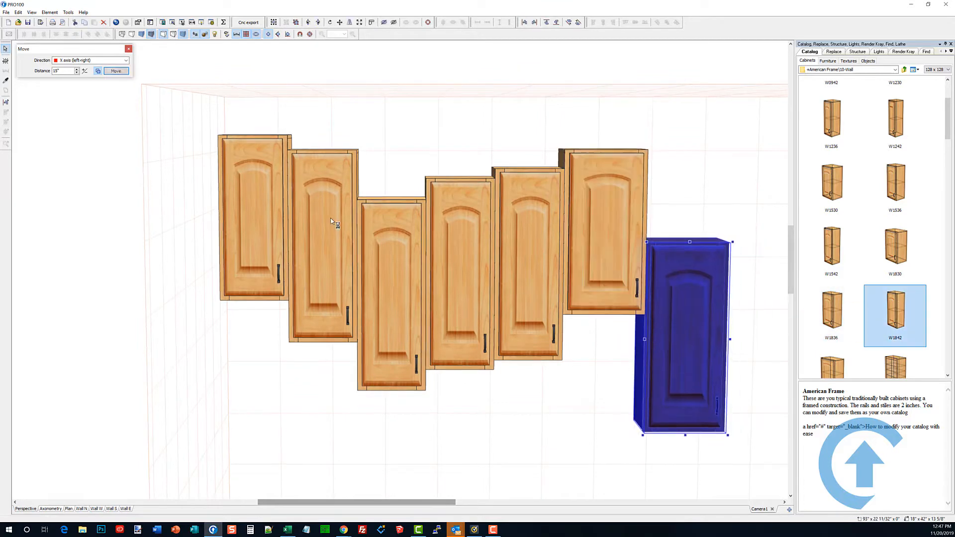
Select all seven wall cabinets with the second one last, and align their tops to that cabinet
left_click(310, 186)
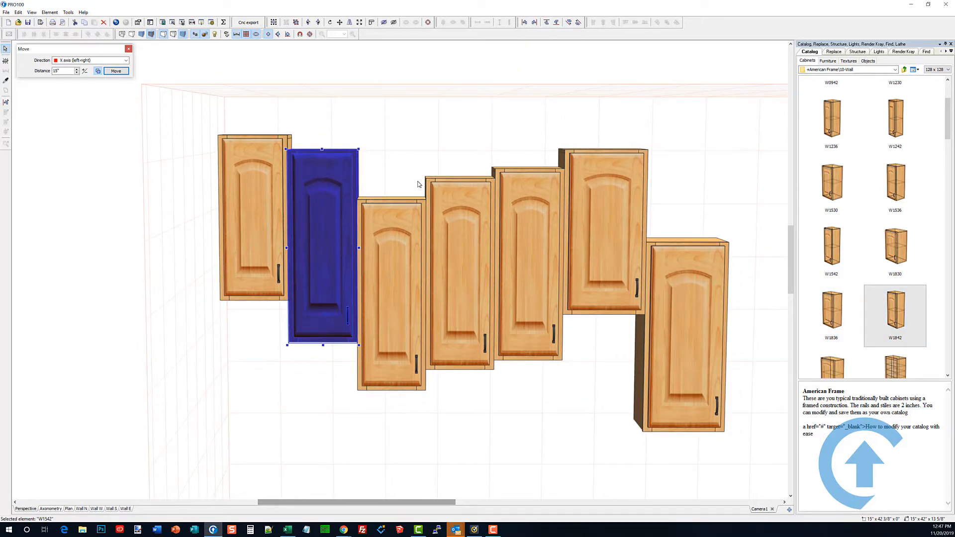
left_click(676, 297)
left_click(594, 223, "shift")
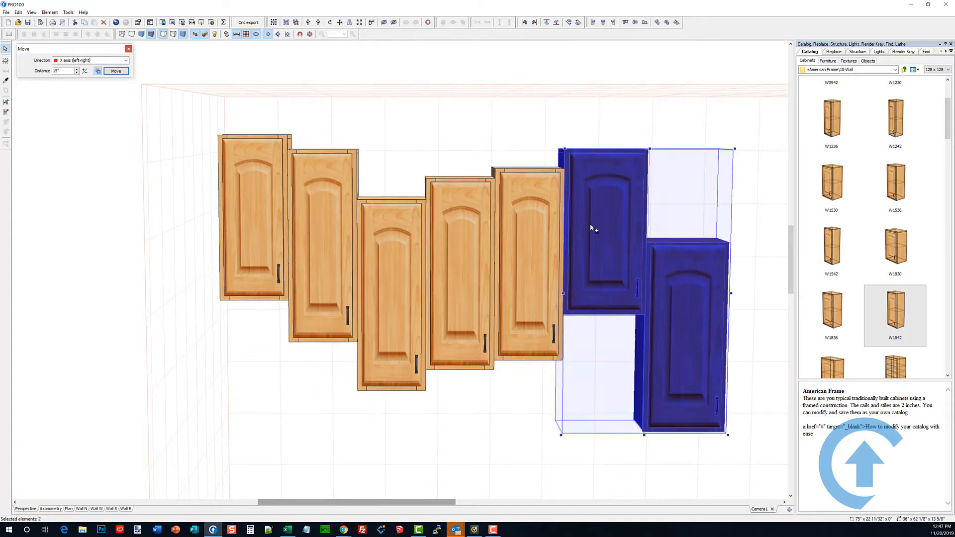
left_click(529, 222, "shift")
left_click(462, 237, "shift")
left_click(397, 247, "shift")
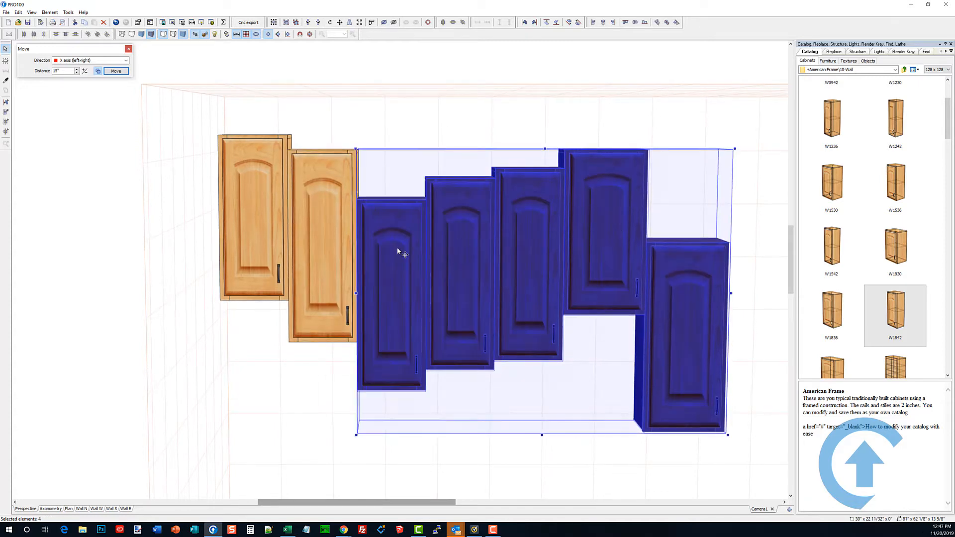
left_click(250, 226, "shift")
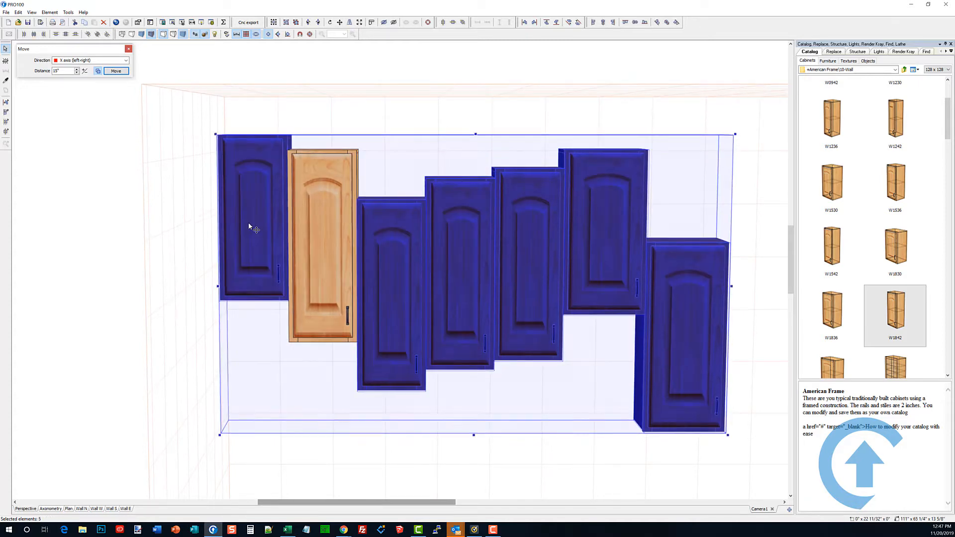
left_click(324, 194, "shift")
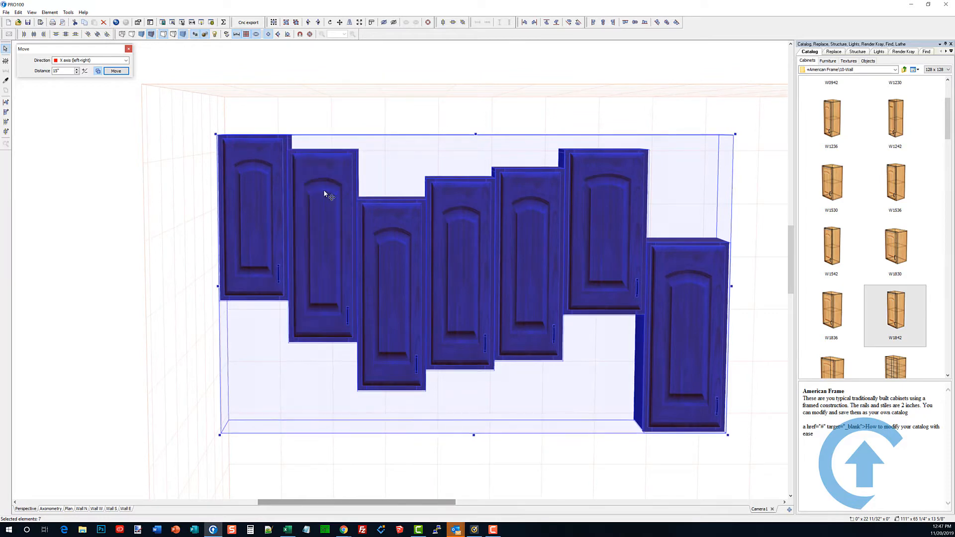
left_click(626, 23)
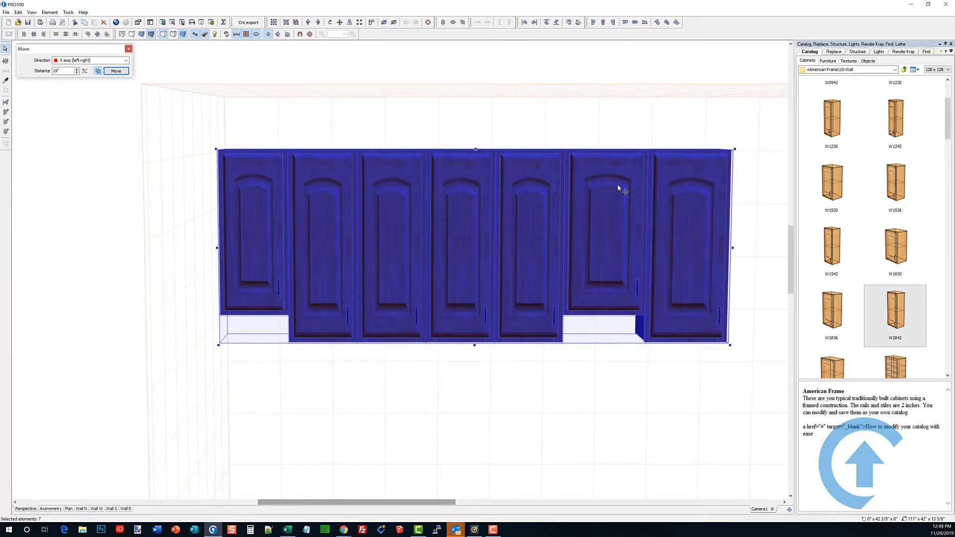
left_click(642, 384)
scroll(639, 386, "down", 3)
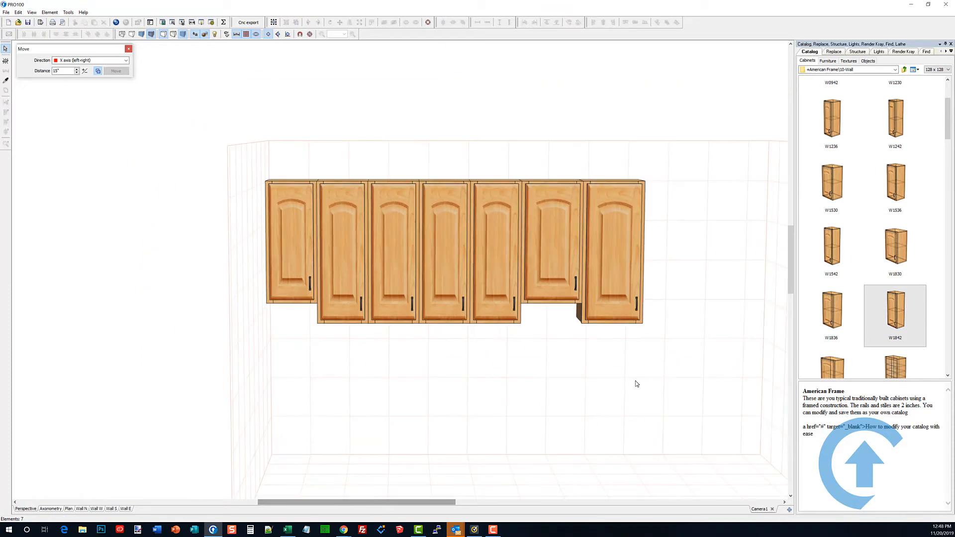
scroll(635, 382, "up", 1)
scroll(636, 382, "down", 3)
left_click_drag(633, 382, 614, 404)
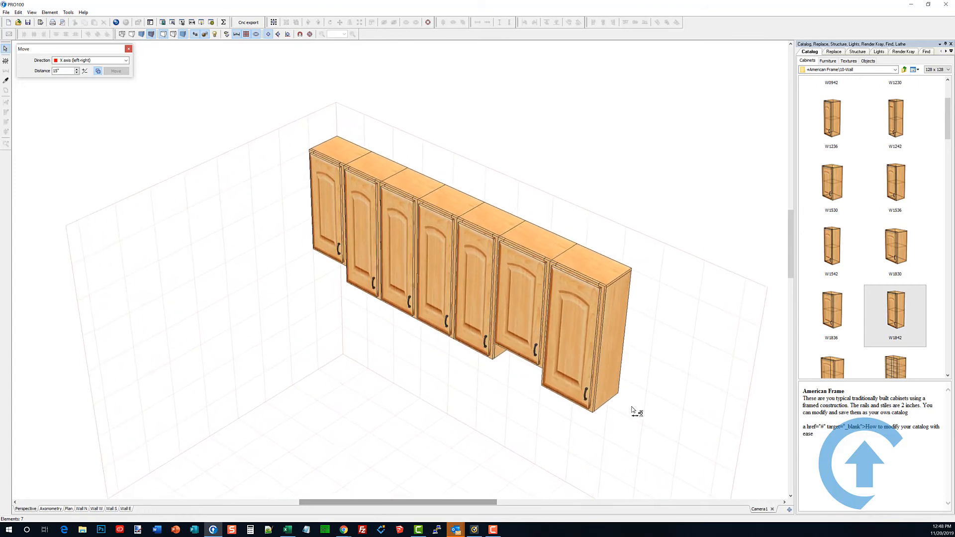